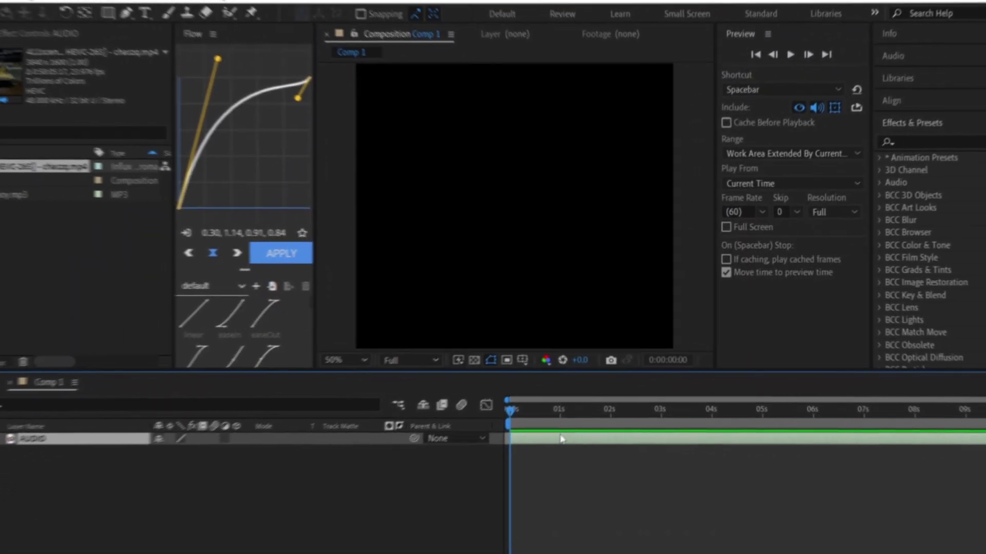
Convert the AUDIO layer's sound to keyframes with the Keyframe Assistant
right_click(545, 436)
mouse_move(557, 242)
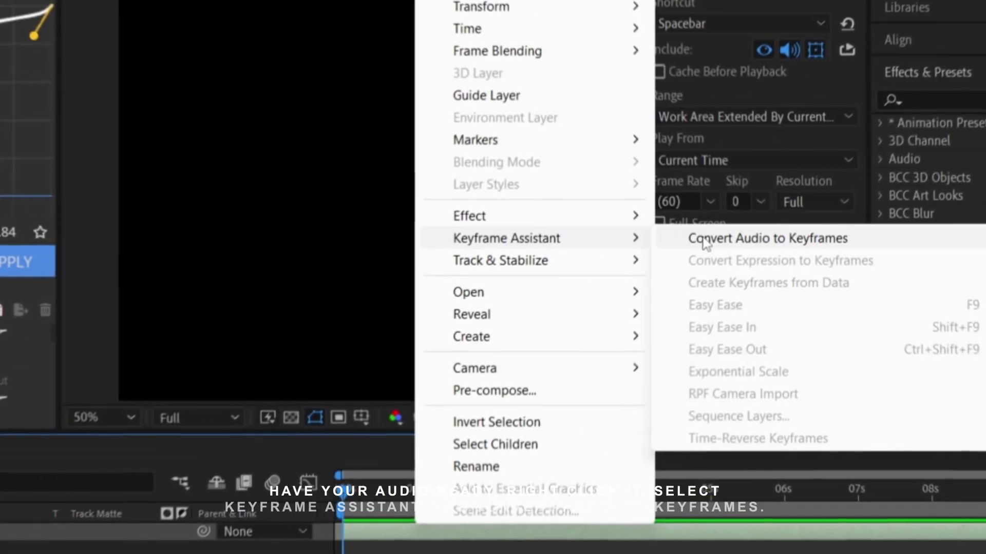
click(760, 237)
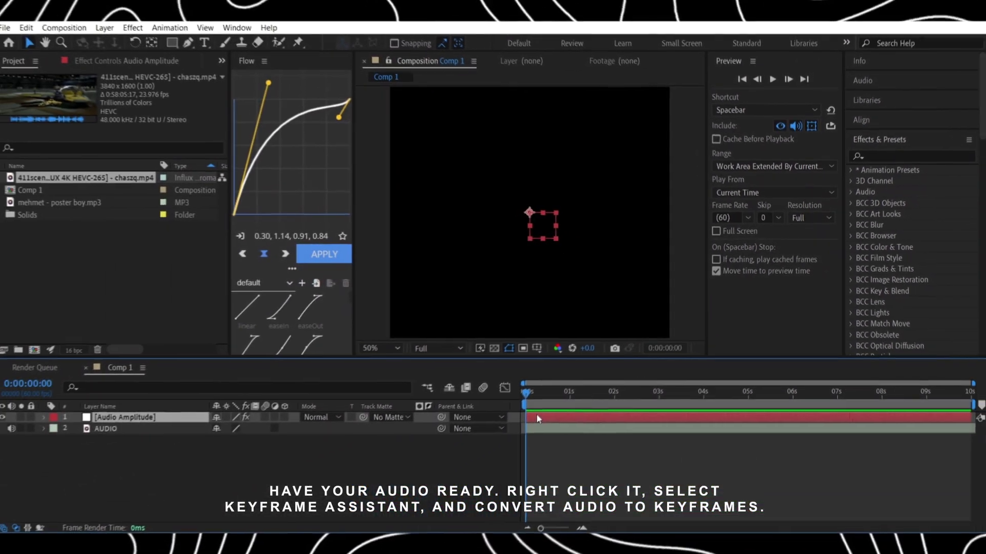
Reveal the Audio Amplitude keyframes and display the Both Channels slider curve in the graph editor
key(u)
click(156, 482)
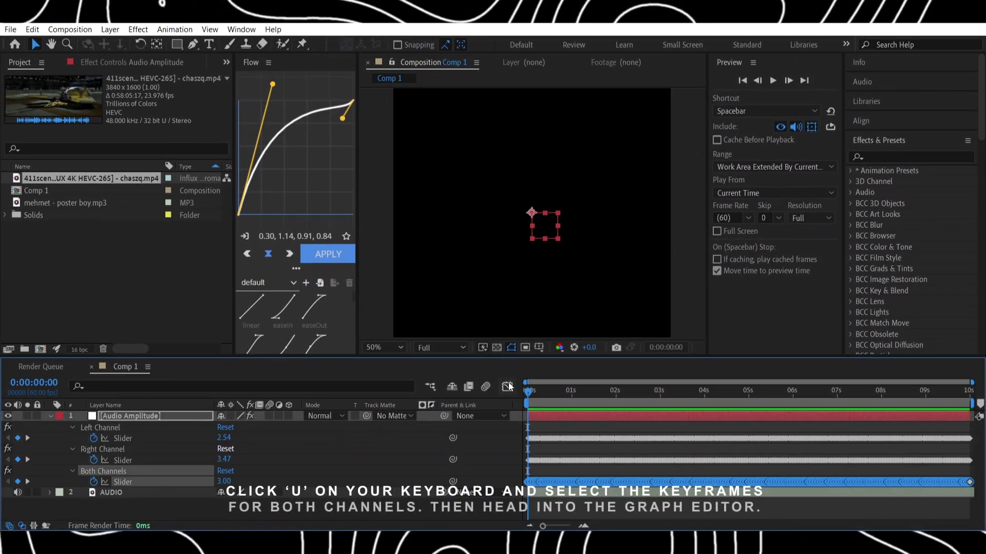
click(507, 386)
click(583, 525)
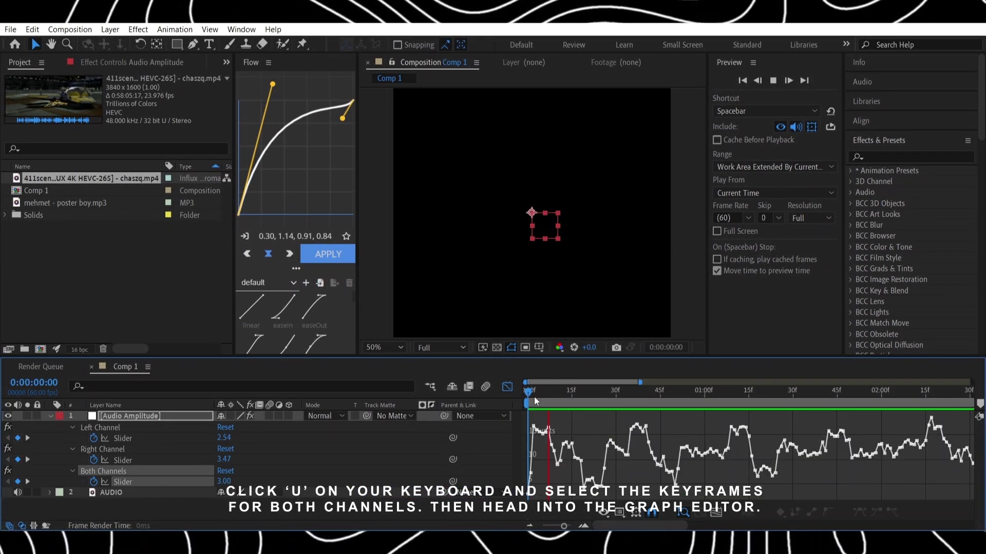
Place composition markers 1 to 4 on the beats, from the first frame onward, just before the amplitude peaks, with marker 3 at 0:00:01:09
key(shift+1)
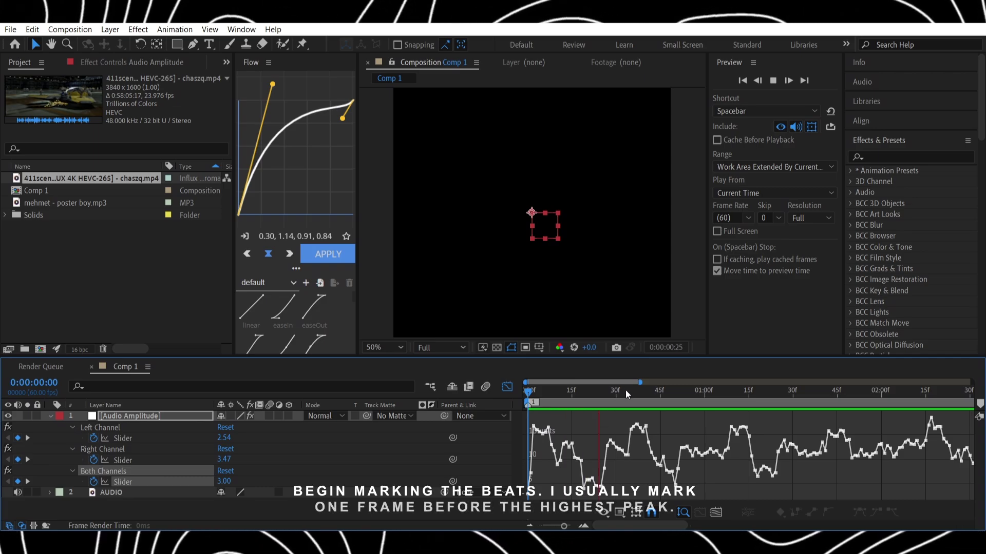
click(629, 394)
key(KP_Multiply)
key(space)
key(space)
key(KP_Multiply)
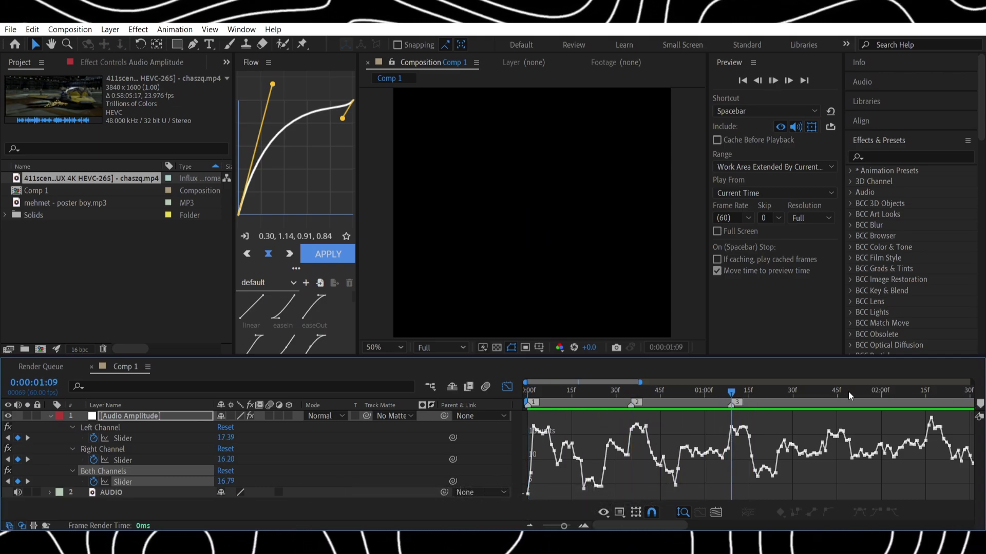
click(826, 406)
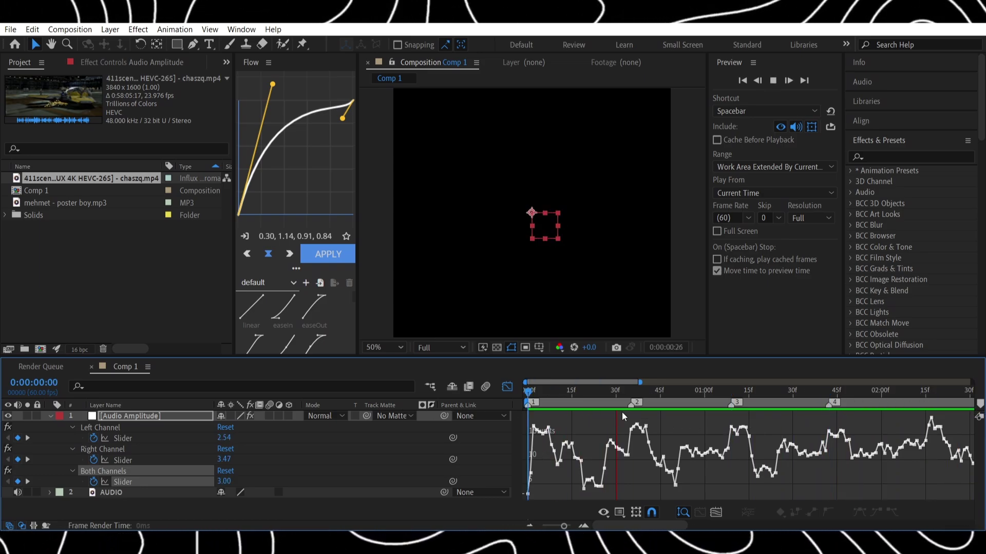
Play back the audio to check the beat markers and close the graph editor
key(space)
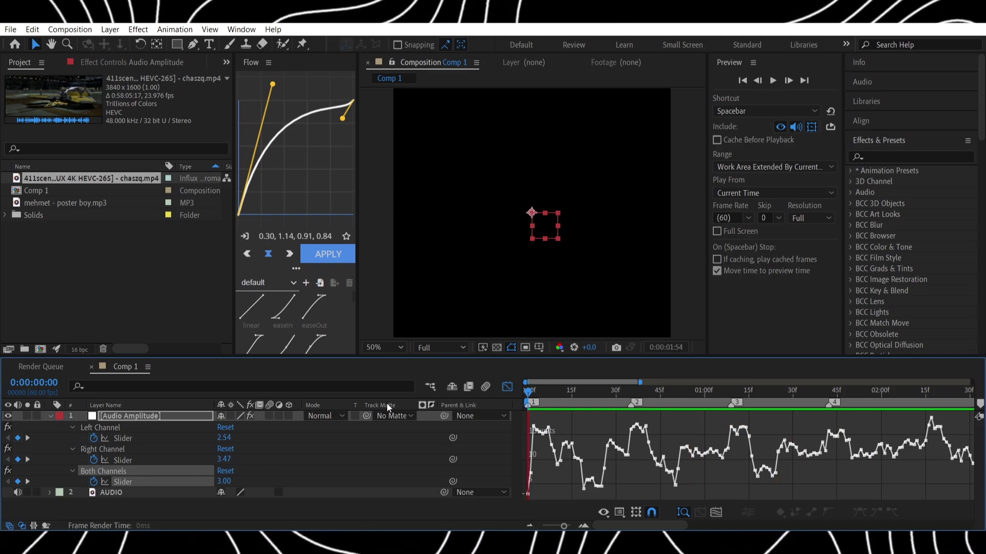
click(514, 387)
key(space)
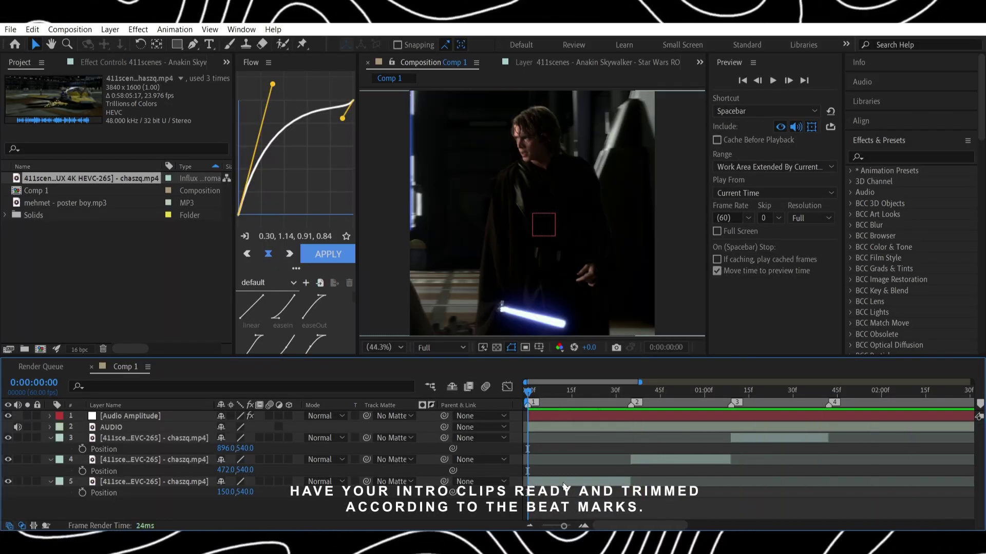
Start a Stabilize Motion track on the first intro clip
click(583, 481)
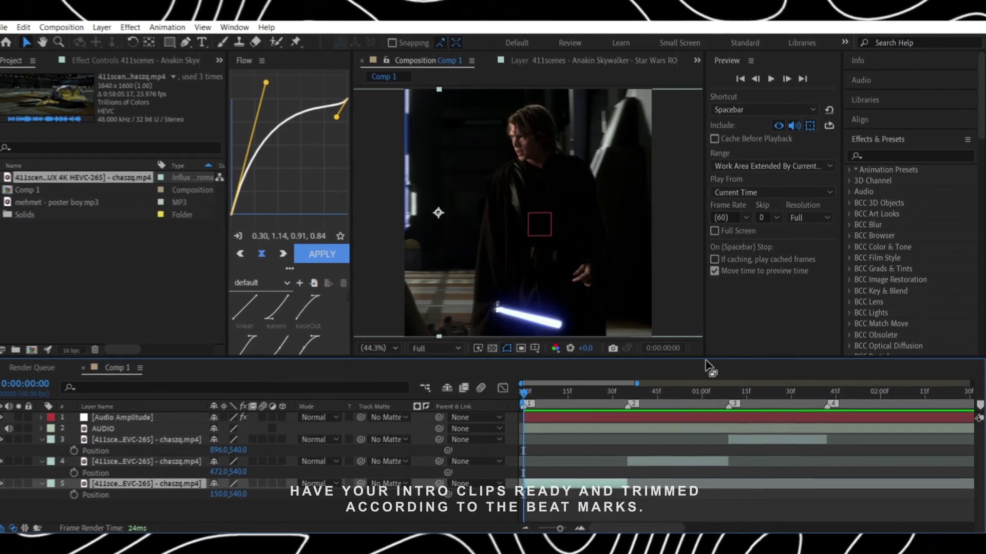
click(878, 141)
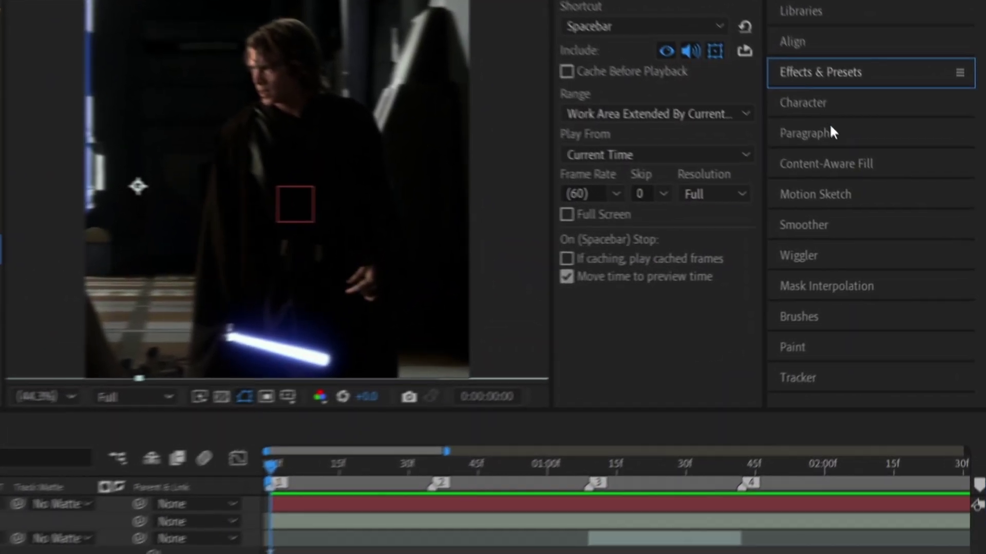
click(799, 379)
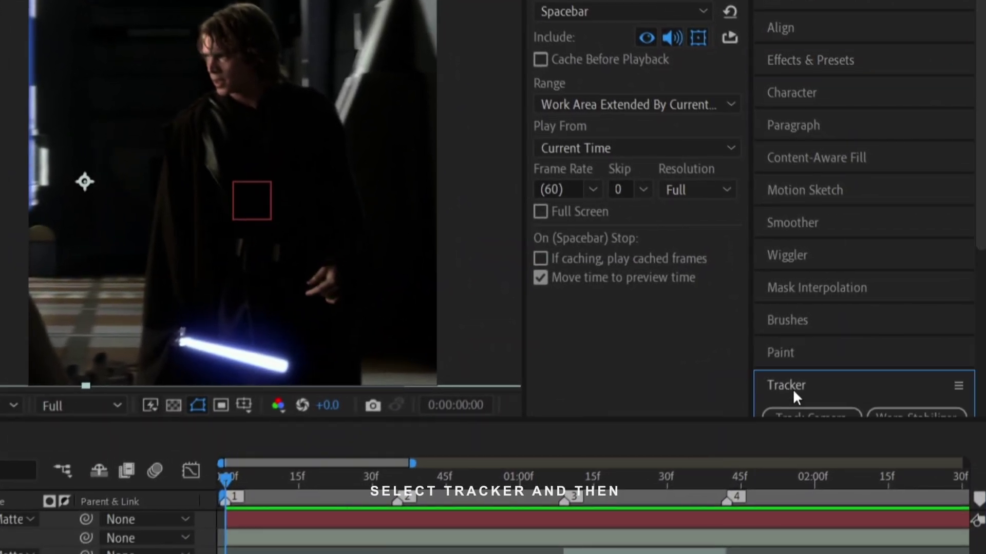
click(911, 295)
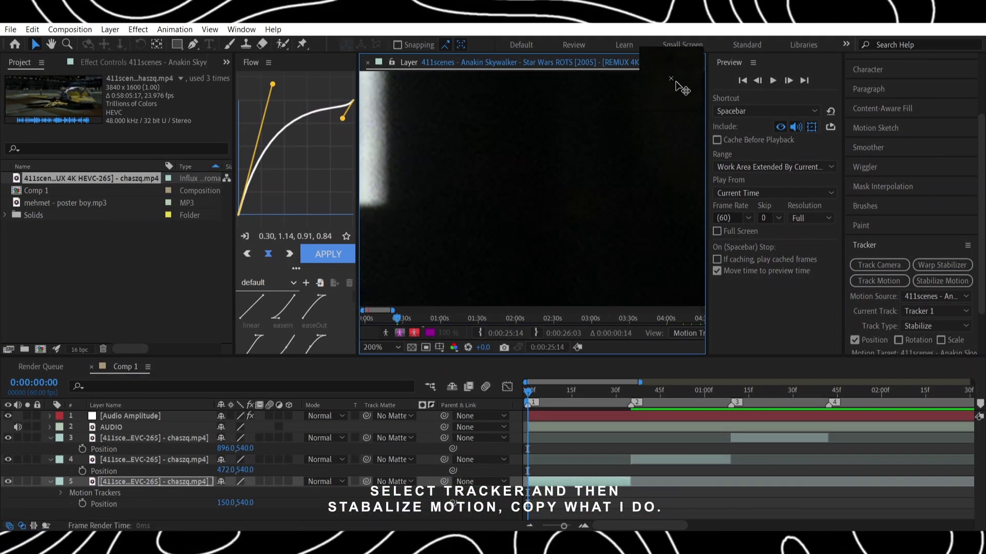
Place Track Point 1 over the character's nose, with the inner box sized to the nose and a larger search area
drag(683, 89, 554, 224)
drag(462, 150, 488, 167)
scroll(895, 250, down, 2)
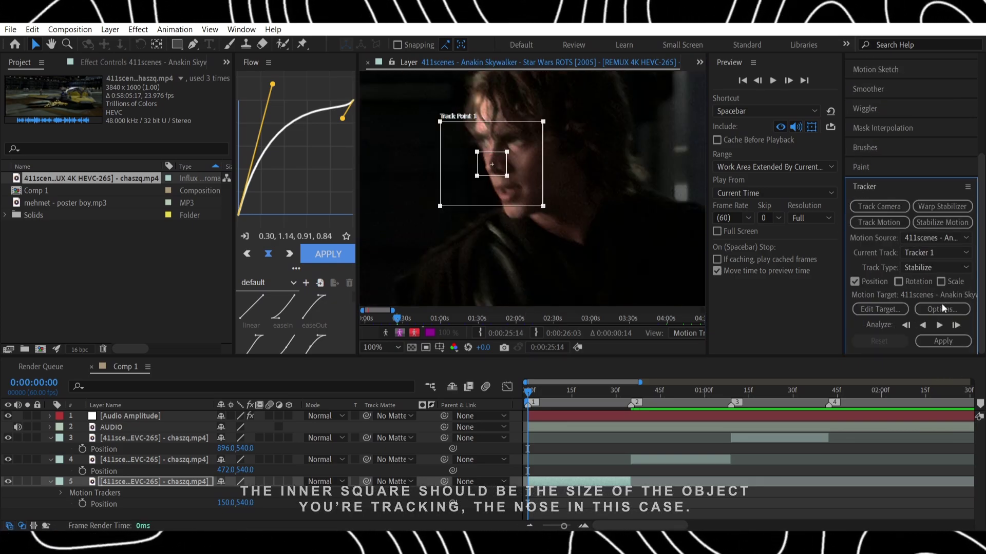
scroll(492, 130, up, 1)
Analyze the first clip's track forward to its end, moving the track point back onto the nose where it drifts
click(939, 325)
click(939, 326)
drag(494, 211, 478, 146)
click(478, 145)
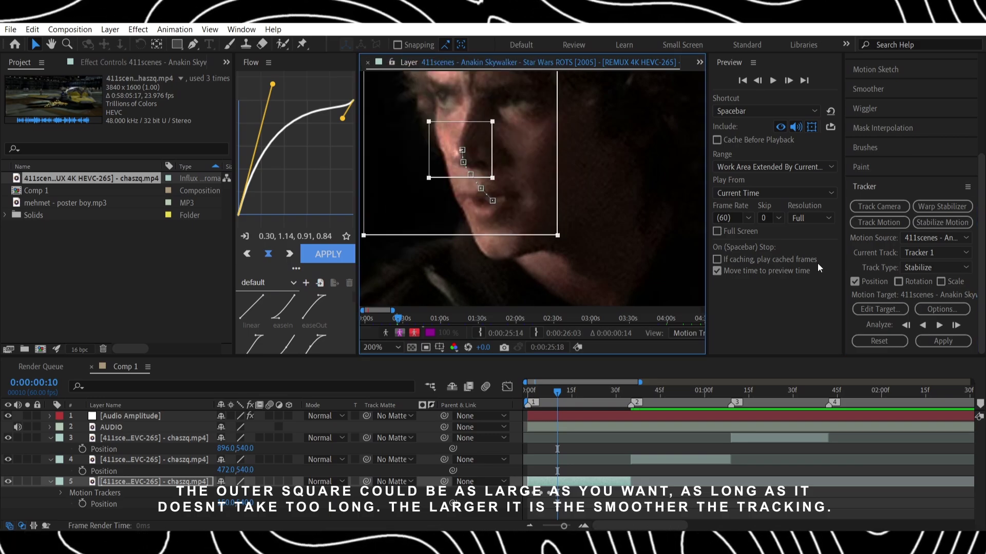
click(939, 325)
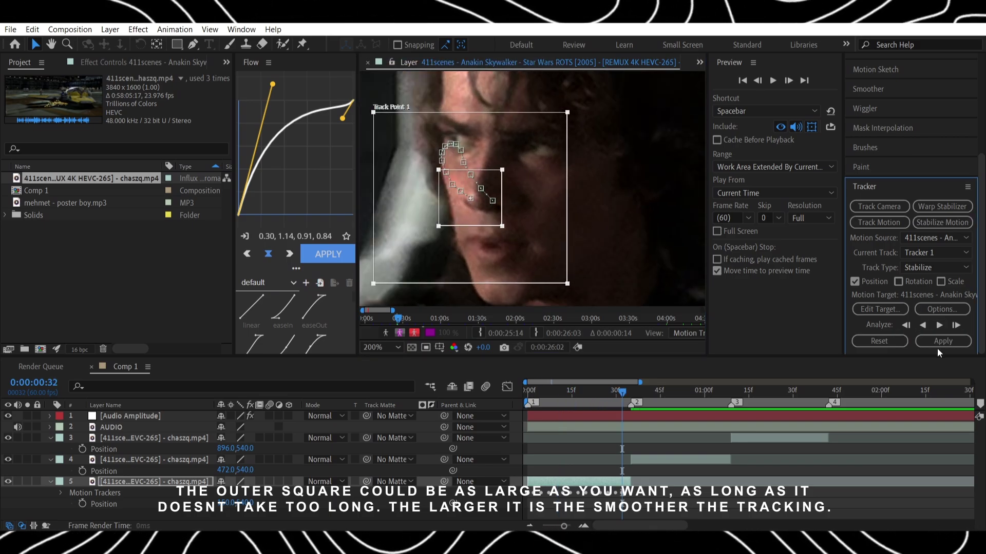
Apply the motion stabilization to the first clip and preview the result
click(941, 341)
click(507, 290)
key(space)
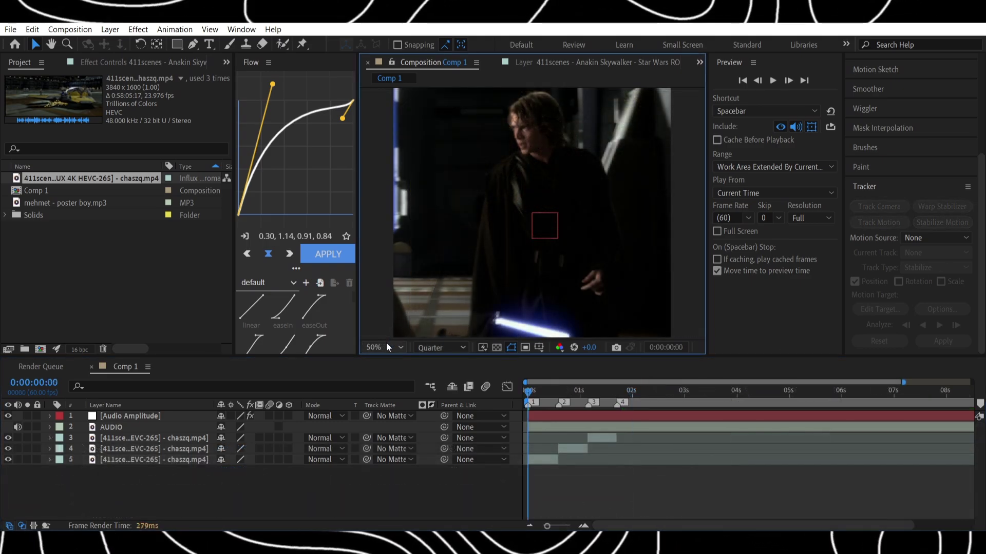
Scale the first clip to 80.5% and reposition it to bring the head closer to the frame's center
click(383, 348)
click(380, 119)
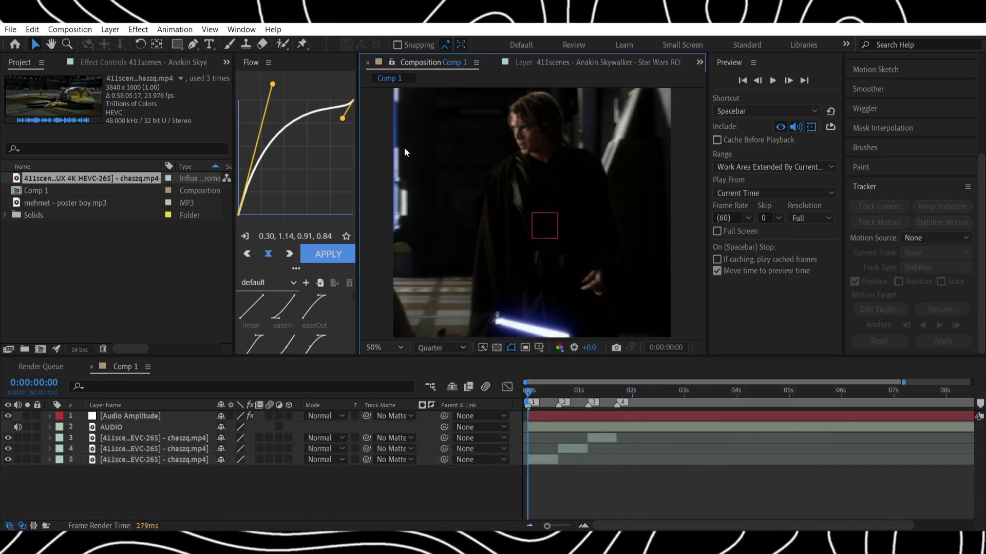
click(547, 457)
drag(245, 477, 252, 477)
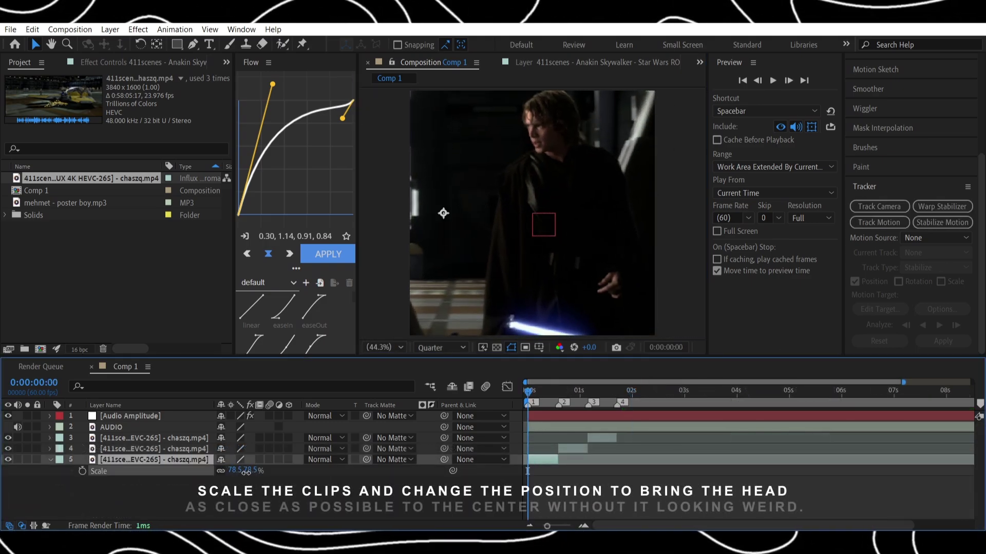
drag(558, 240, 534, 265)
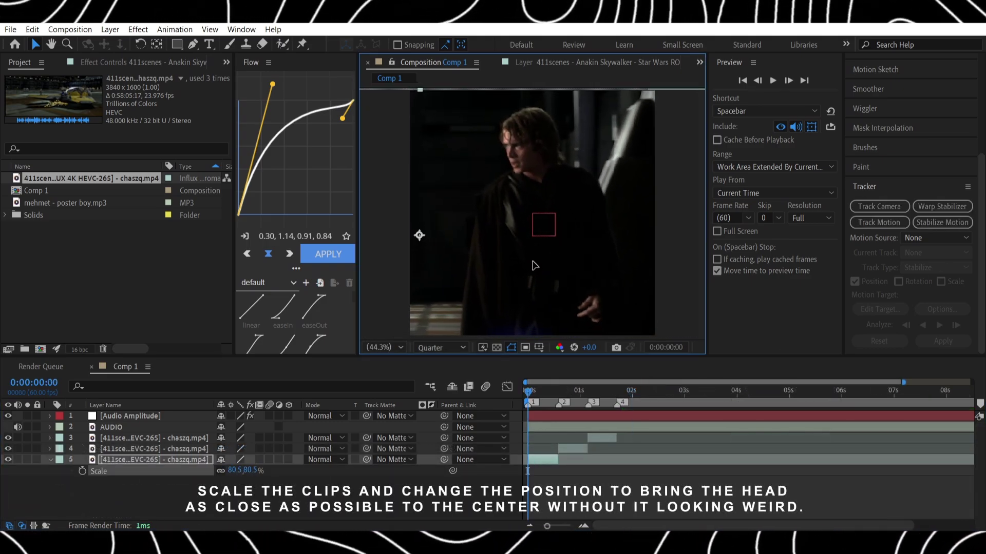
Scale the second clip to 72.5% and reposition it to bring the head closer to the frame's center
click(567, 403)
click(571, 448)
key(s)
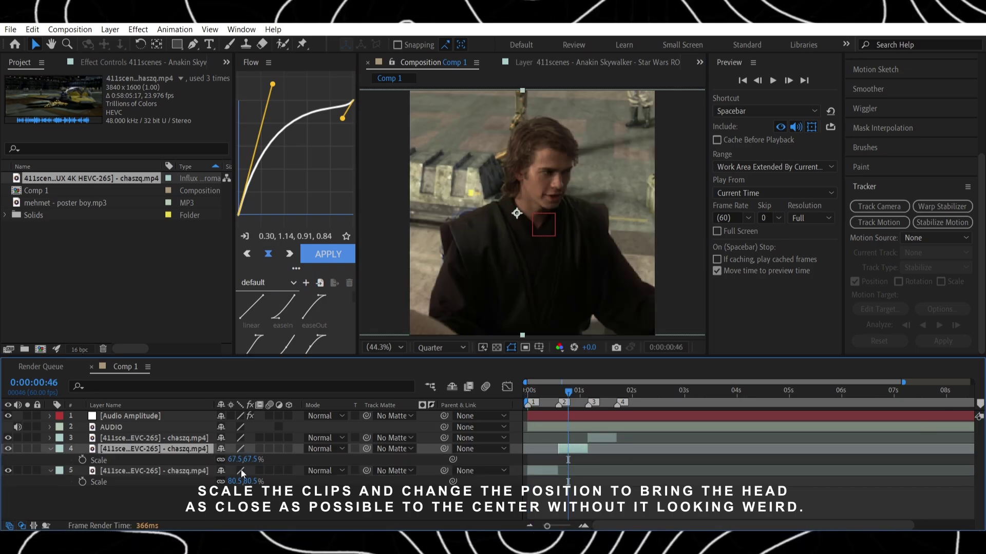
drag(242, 459, 244, 460)
drag(576, 251, 566, 242)
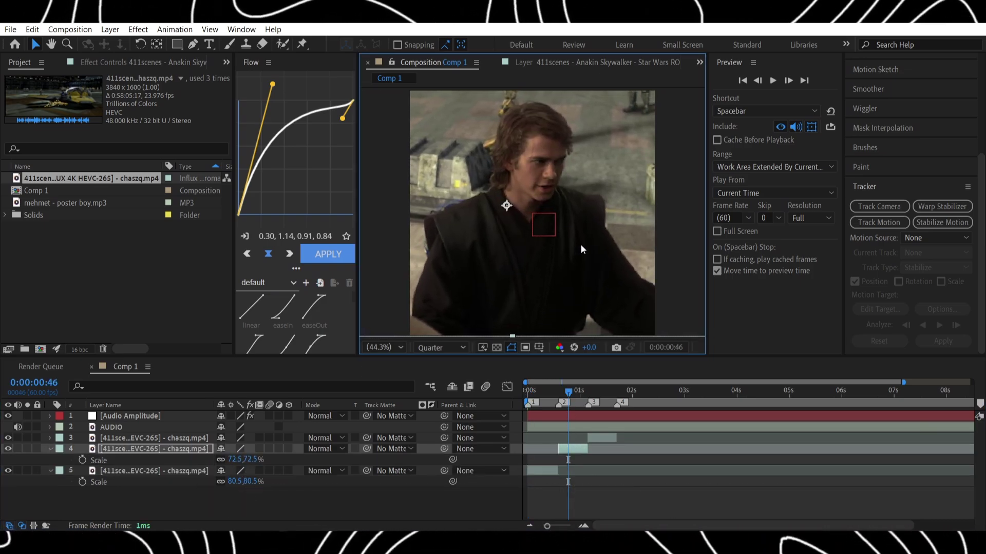
Scale up the third clip and set its position to 956, 562 so the head sits nearer the center
scroll(581, 245, down, 2)
click(594, 403)
click(598, 436)
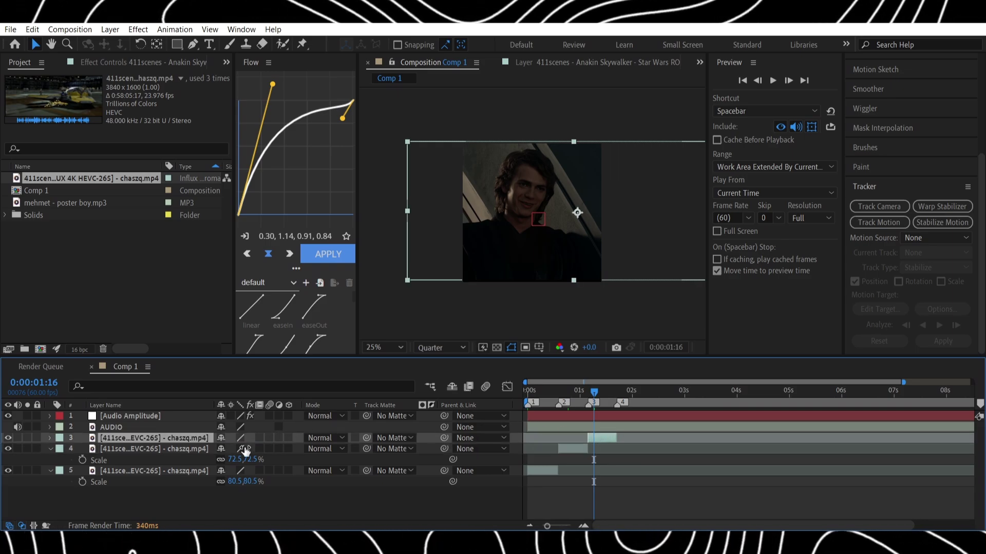
key(s)
mouse_move(240, 449)
mouse_down()
mouse_move(274, 452)
mouse_move(257, 448)
mouse_up()
key(p)
Find the Motion Tile effect and apply it to the third clip
scroll(904, 147, up, 5)
click(884, 142)
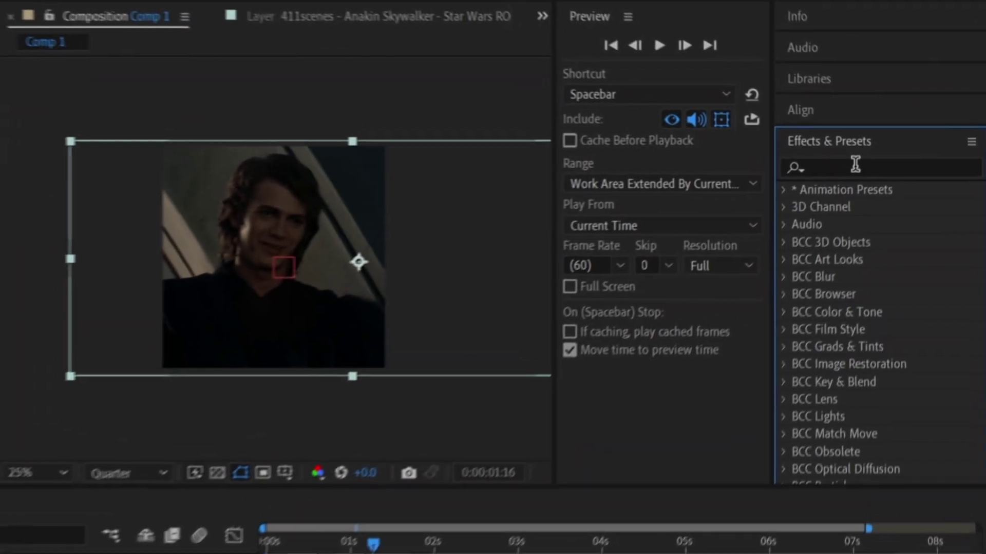
click(893, 157)
text(motiont)
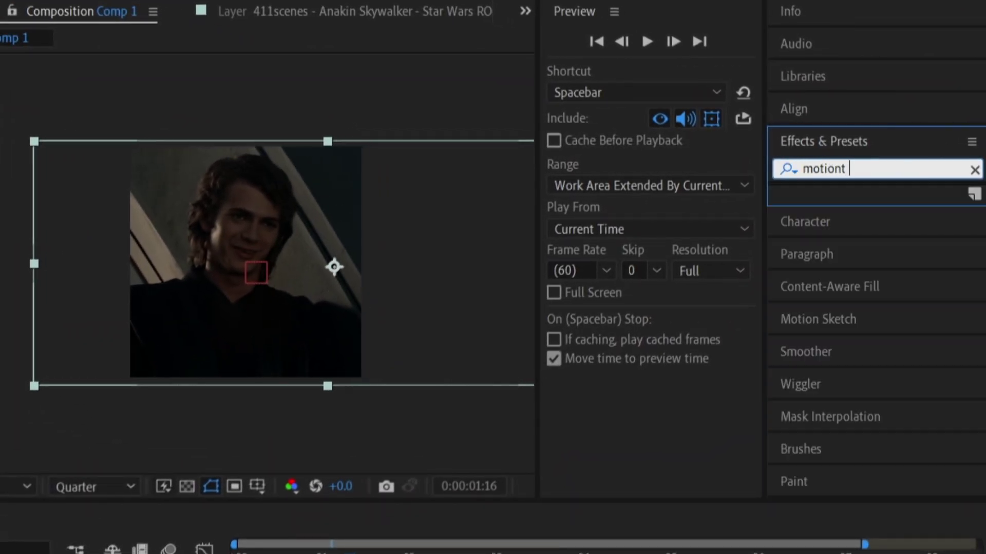
key(BackSpace)
text(t)
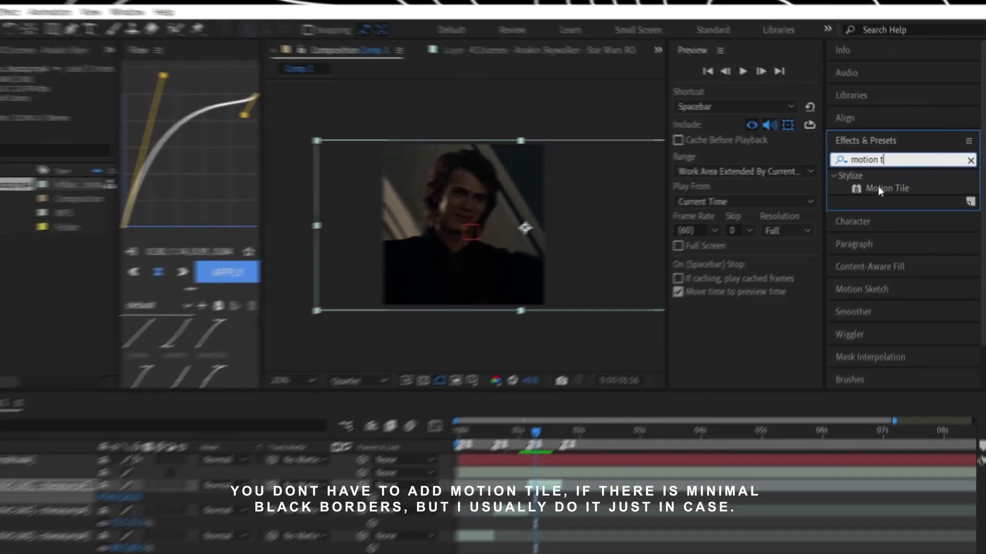
drag(877, 188, 599, 440)
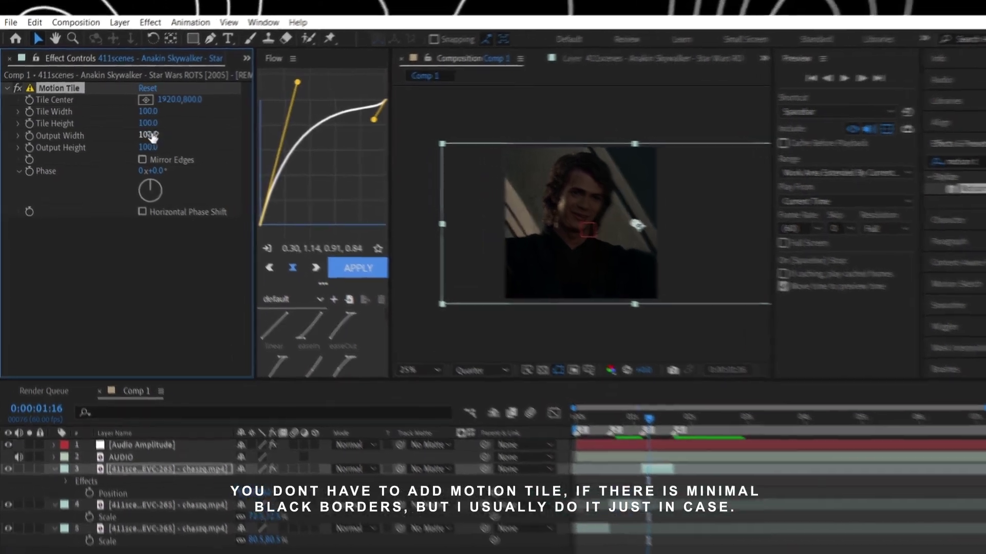
Set Motion Tile's output width to 250 and output height to 200, and enable Mirror Edges
click(152, 135)
text(250)
key(Return)
click(150, 148)
text(200)
key(Return)
click(144, 160)
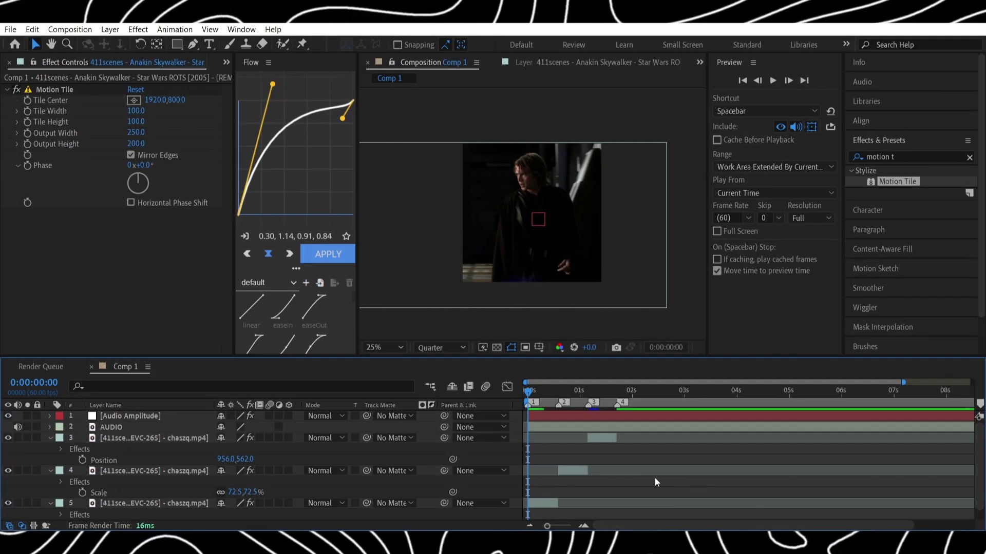
Enable frame blending and motion blur for all three intro clips
click(128, 506)
ctrl+click(128, 475)
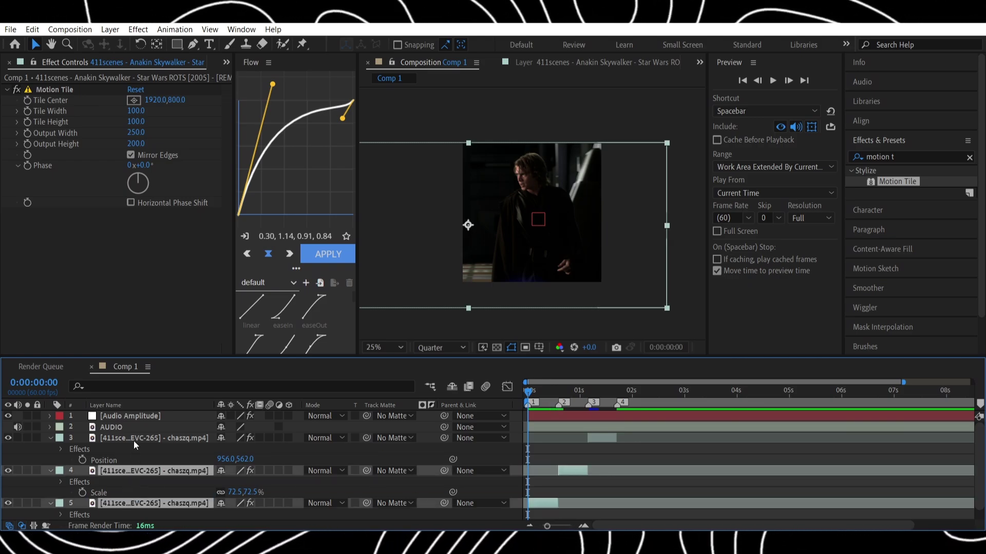
ctrl+click(134, 440)
click(259, 439)
click(269, 438)
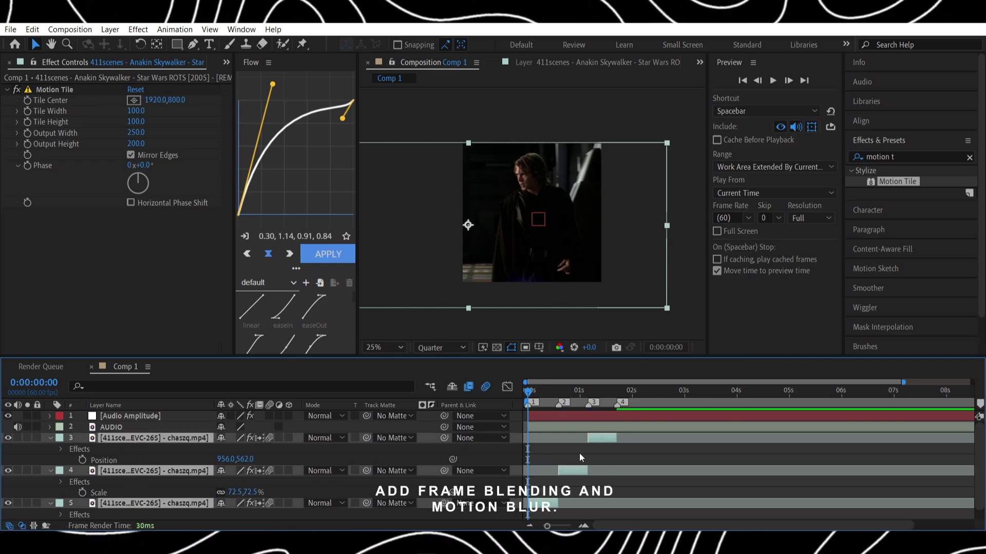
Set the preview resolution to Full and play the intro clips from the start
click(590, 447)
key(space)
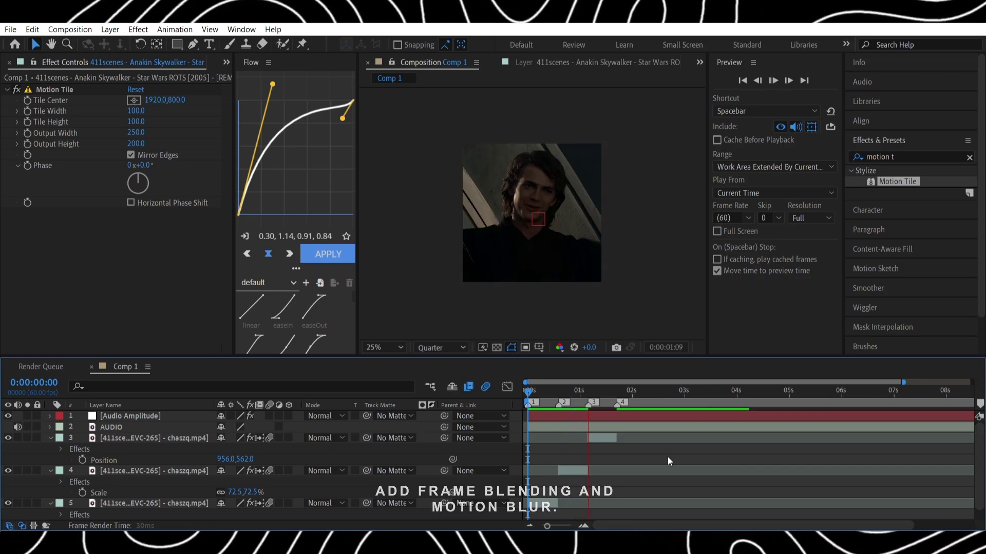
click(441, 347)
click(449, 376)
key(Home)
key(space)
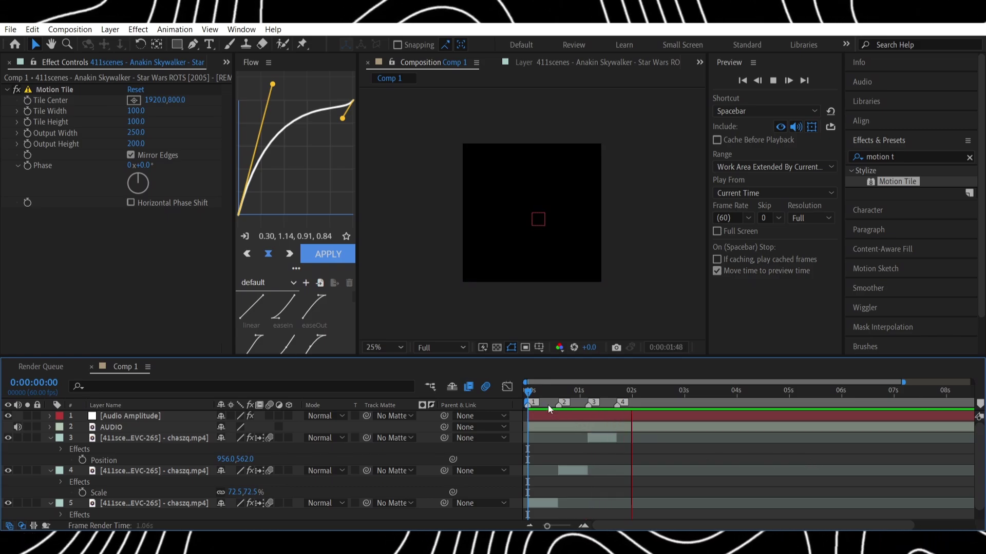
click(529, 394)
click(583, 527)
click(583, 526)
key(space)
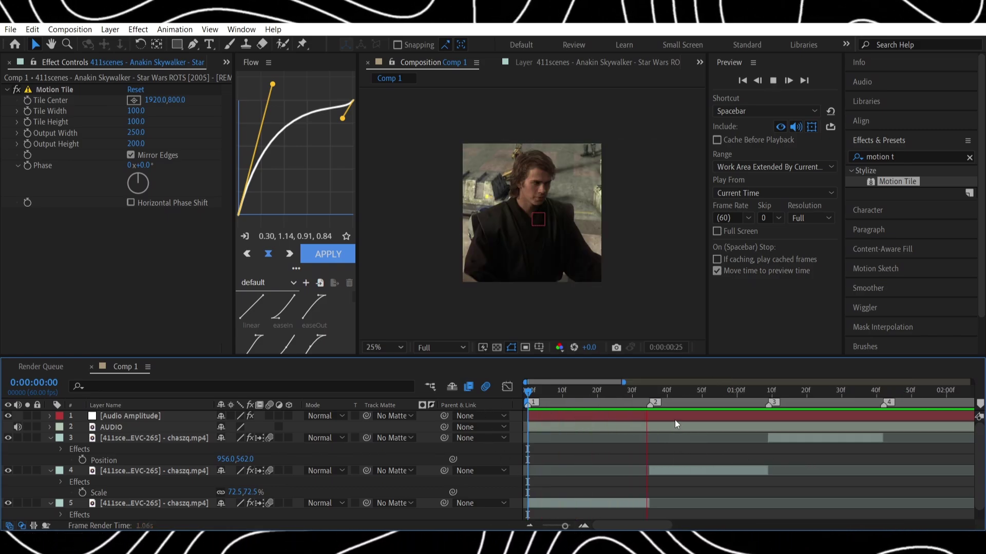
Add a position keyframe to the second clip at 0:00:00:48
drag(650, 396, 699, 405)
click(707, 470)
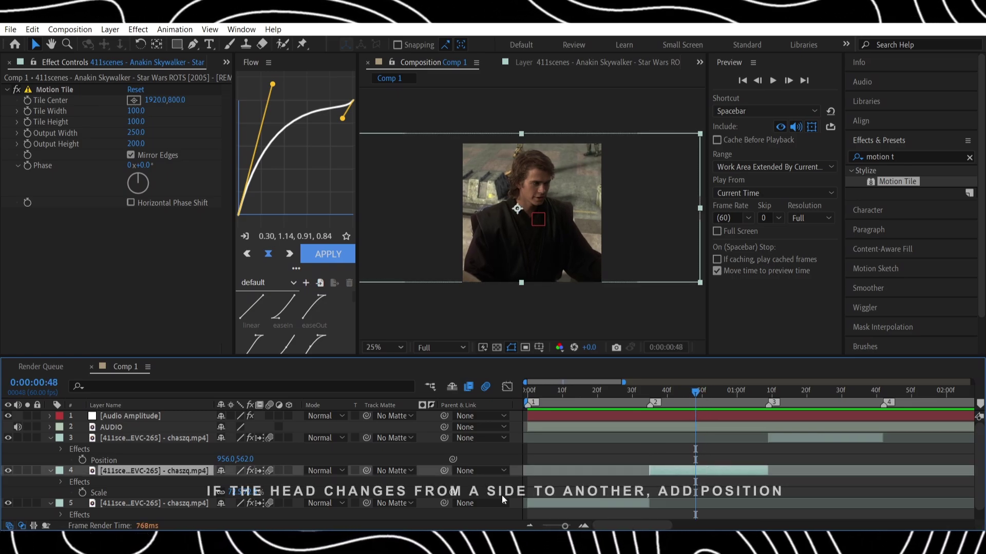
key(p)
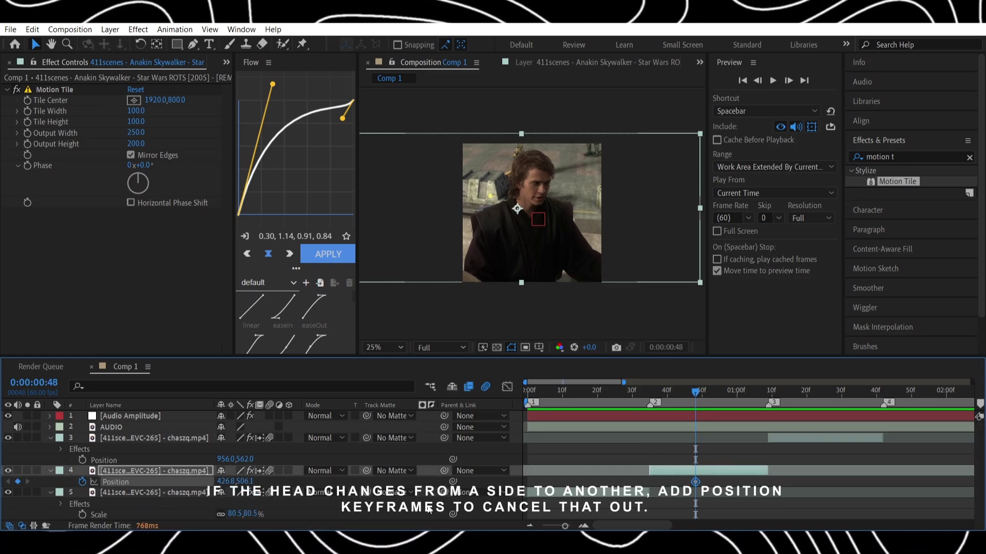
Add a second position keyframe to the second clip at about 0:00:01:02, shifting its X position to 347.8 to recenter the head
click(584, 525)
click(584, 525)
drag(713, 393, 873, 402)
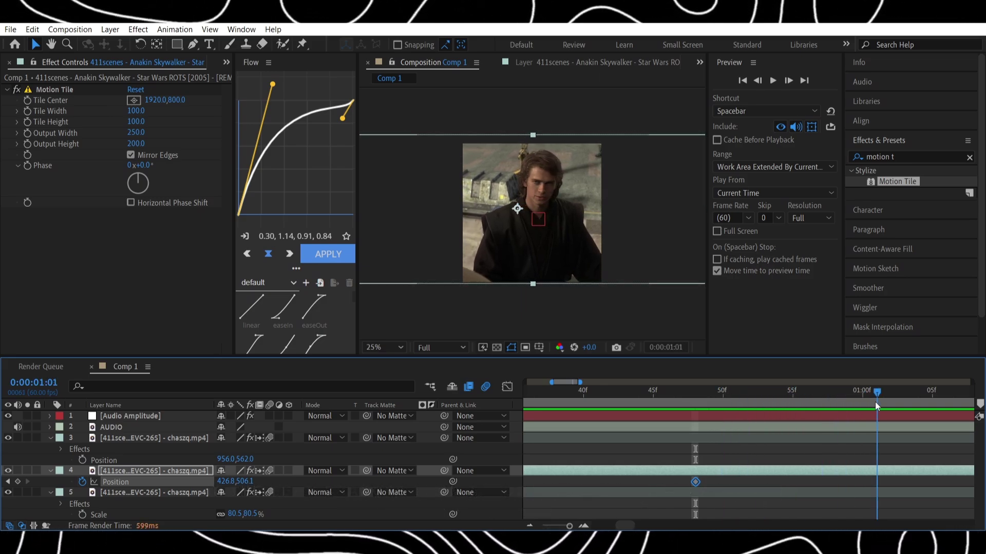
drag(226, 481, 179, 484)
Play back the intro, including from 0:00:00:24, to check the head centering across the second clip's position keyframes
key(space)
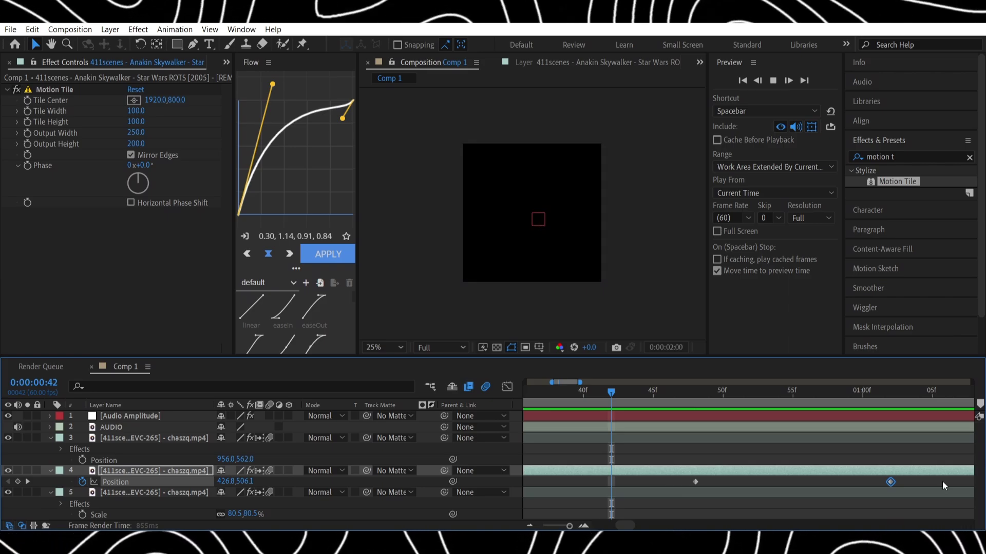
key(space)
key(minus)
key(minus)
key(minus)
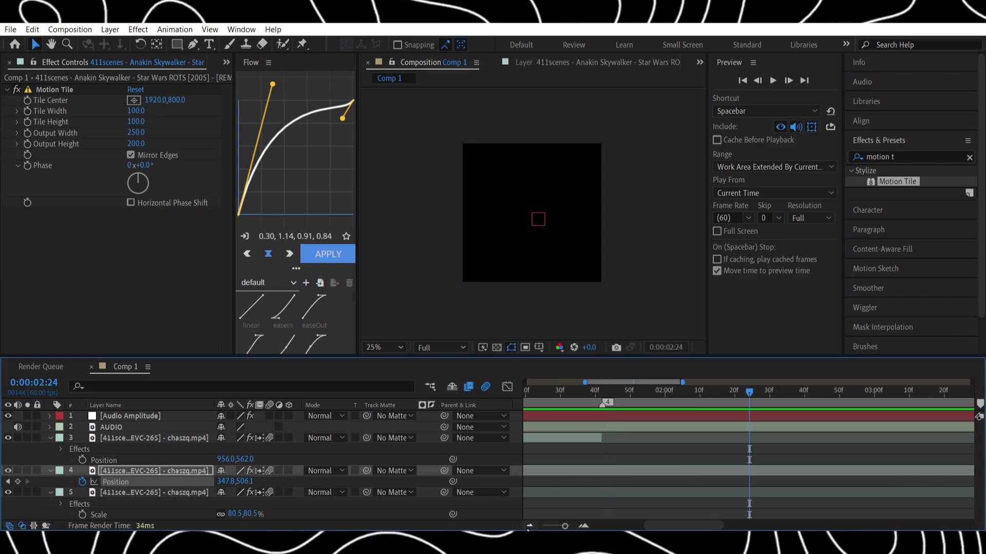
drag(555, 394, 539, 394)
click(539, 394)
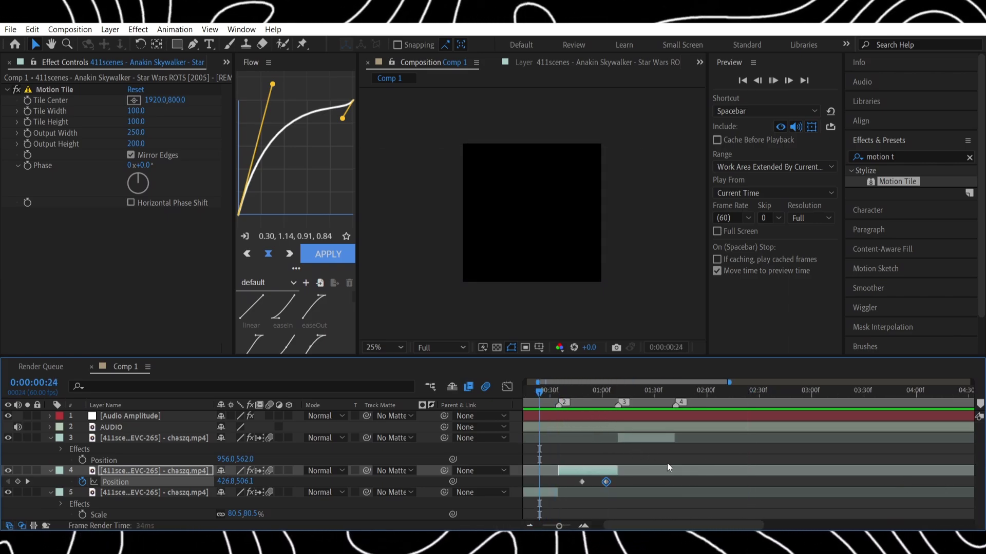
key(space)
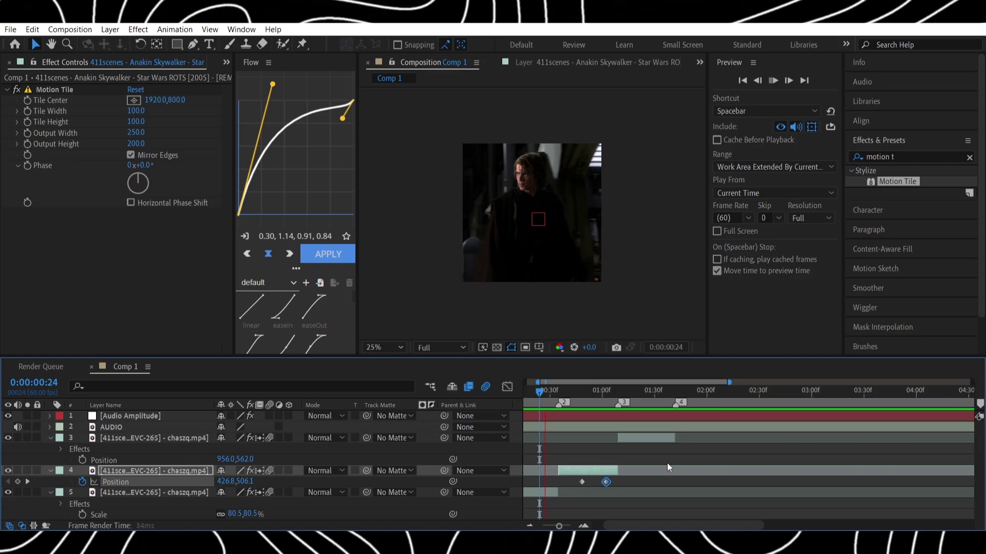
click(568, 395)
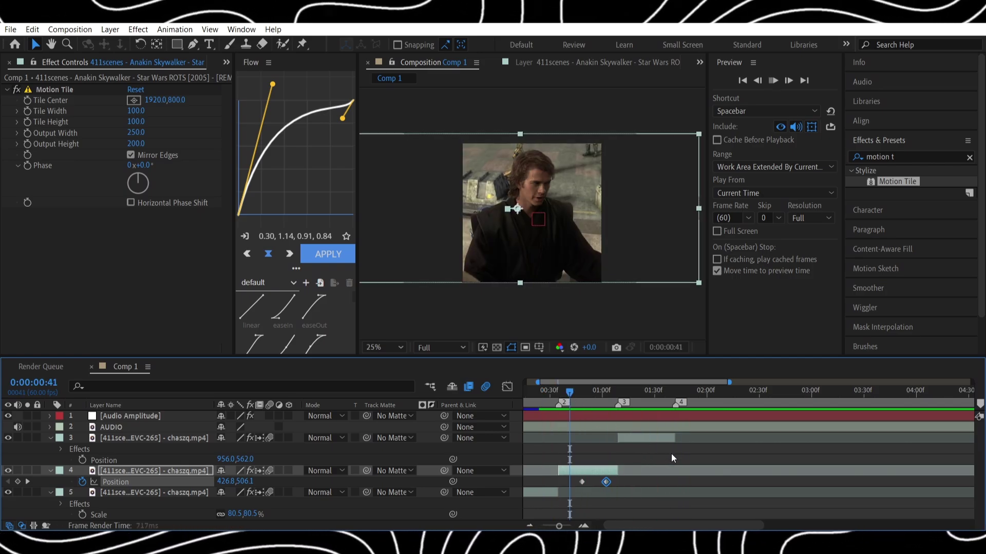
Shift the third clip slightly sideways to position 963, 562 so its face lines up with the preceding clip
mouse_move(627, 402)
mouse_down()
mouse_move(652, 401)
mouse_move(627, 402)
mouse_up()
click(631, 433)
click(622, 400)
key(p)
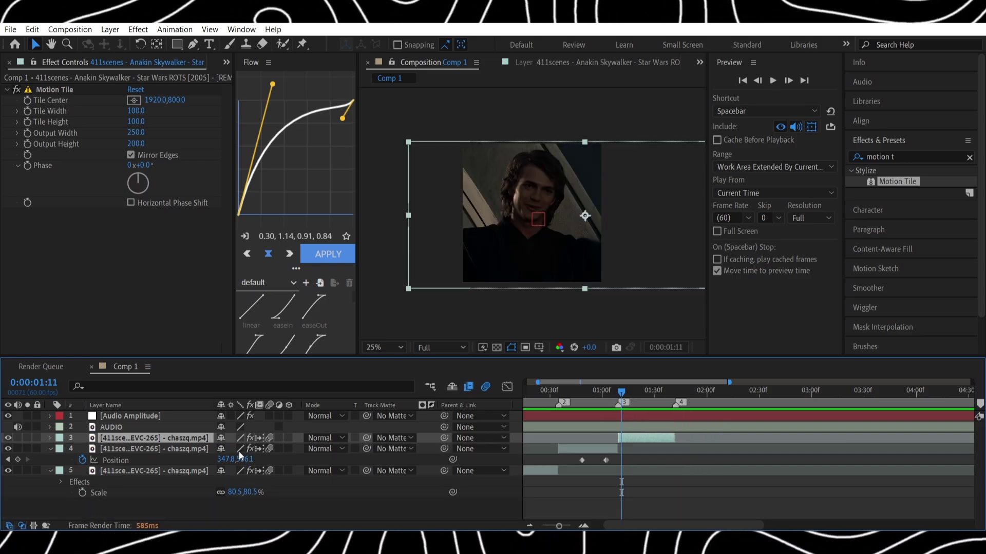
key(p)
drag(231, 450, 236, 450)
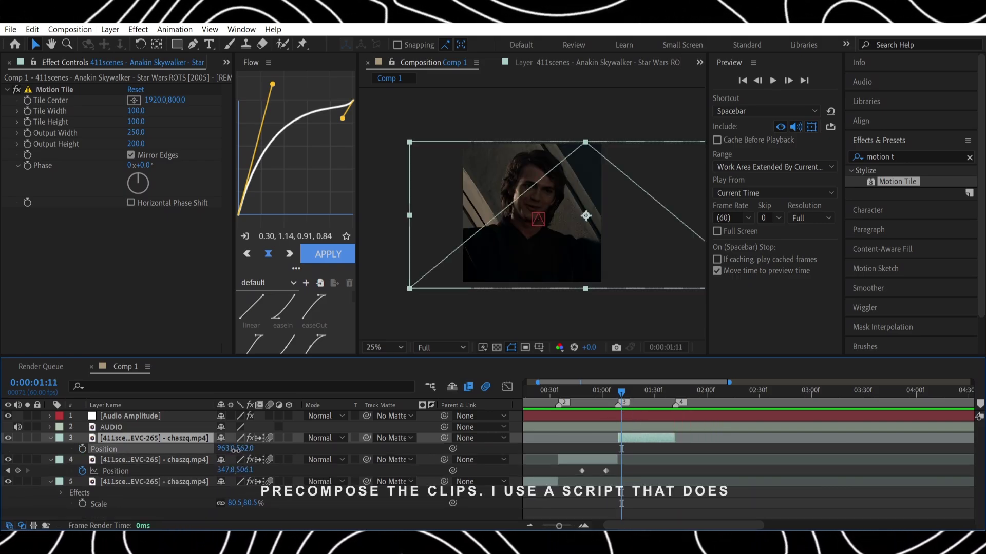
Precompose the three intro clips individually, each into its own composition
shift+click(126, 459)
shift+click(126, 482)
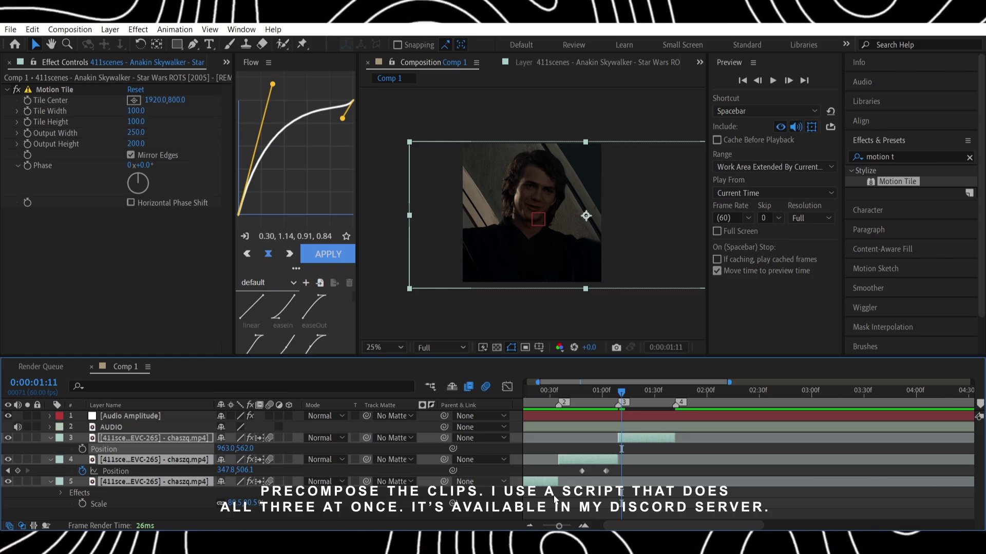
key(ctrl+shift+c)
Return to the start of the composition and apply the Twixtor Pro effect to the first clip
click(969, 157)
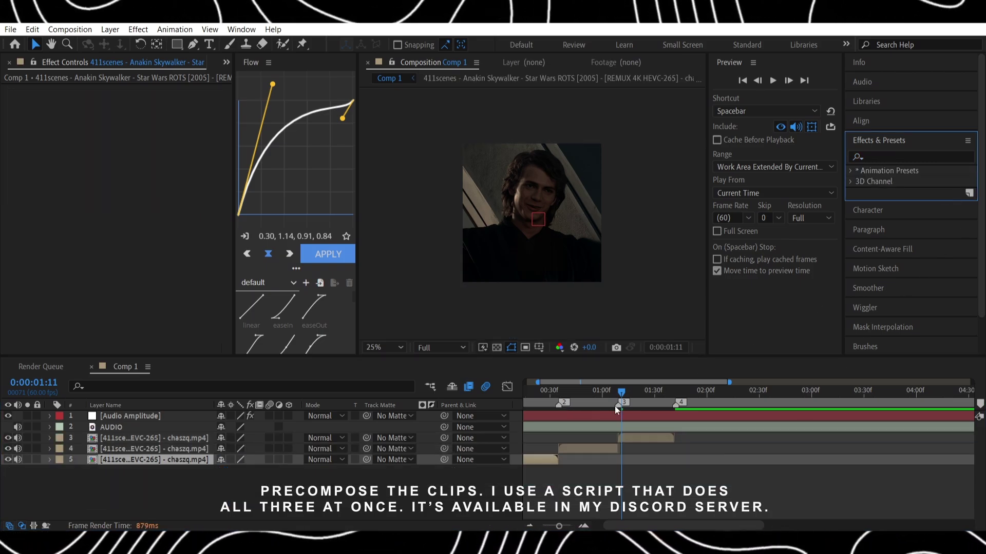
drag(580, 397, 520, 399)
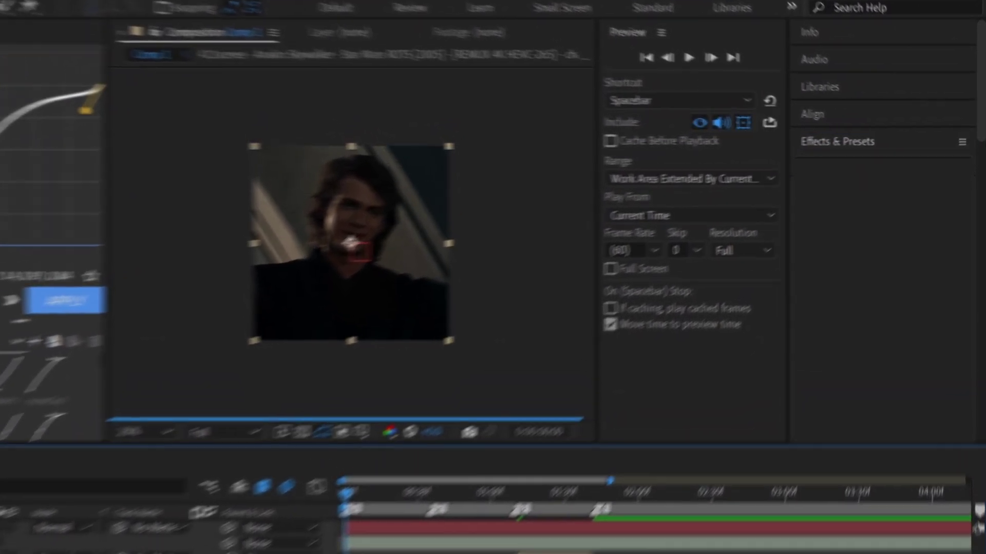
click(849, 164)
text(twixtor pro)
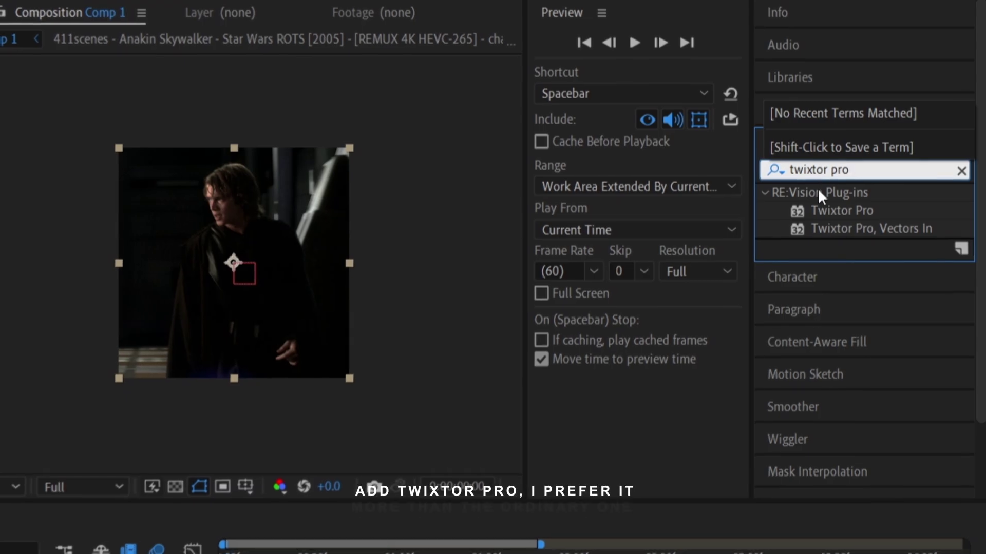
click(842, 211)
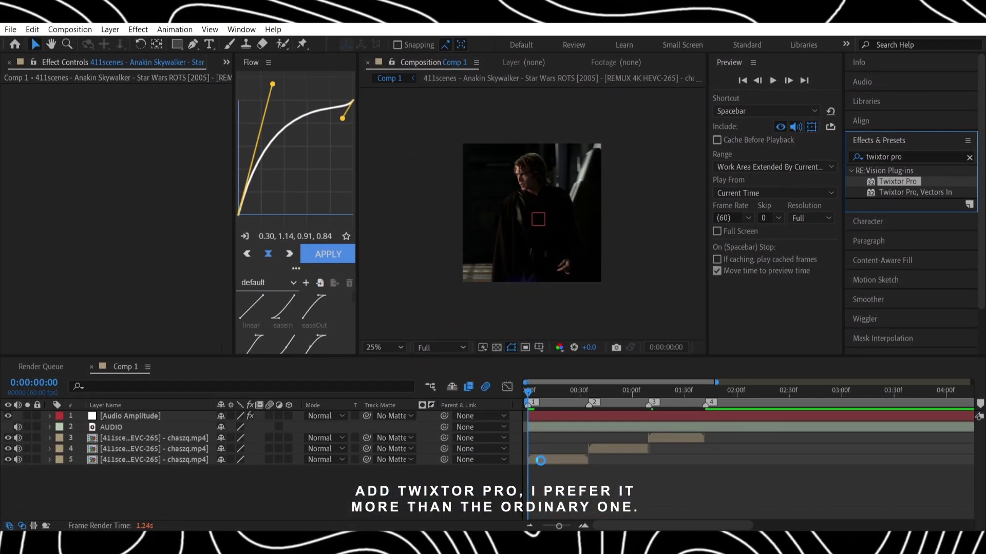
drag(541, 461, 542, 461)
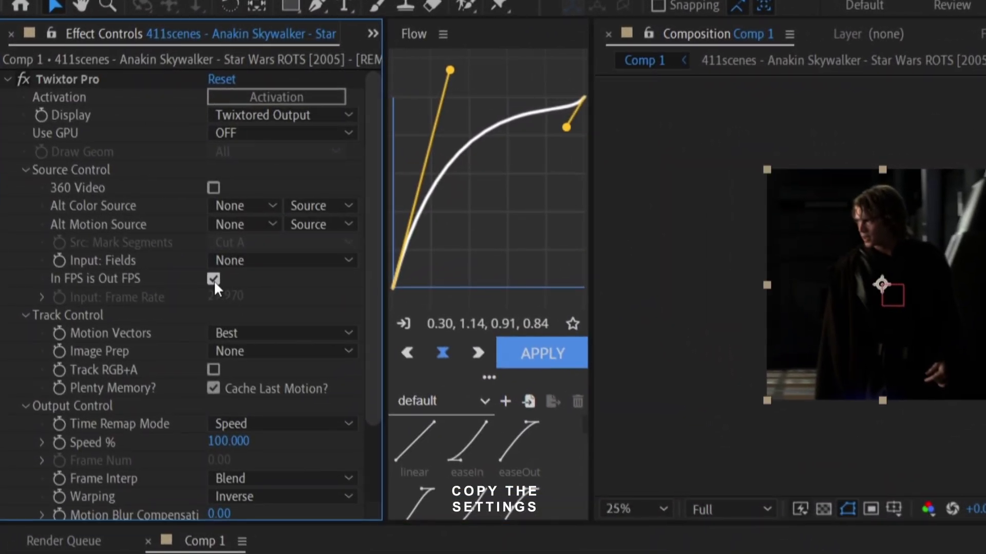
Disable In FPS is Out FPS in Twixtor Pro and set the input frame rate to 23.976
click(213, 279)
click(227, 298)
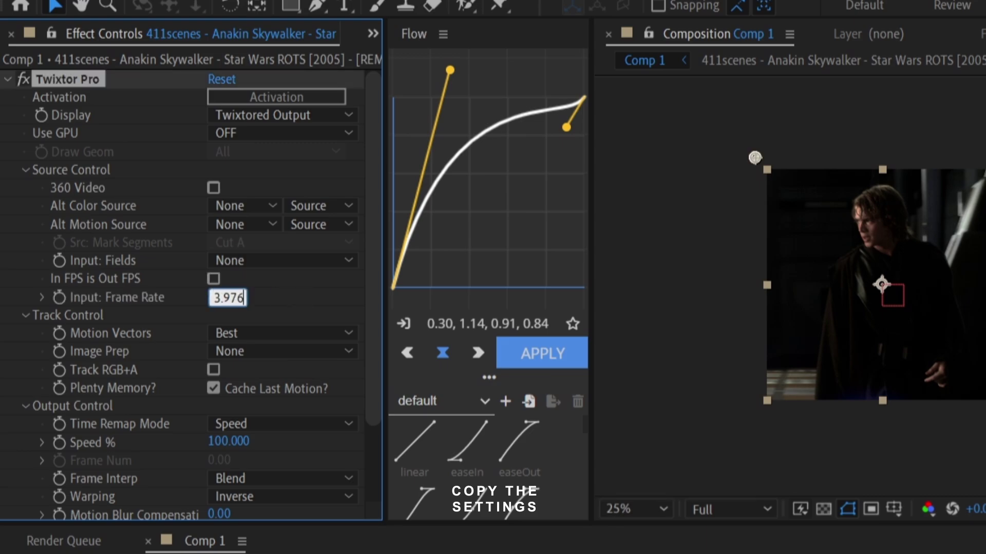
scroll(370, 278, down, 5)
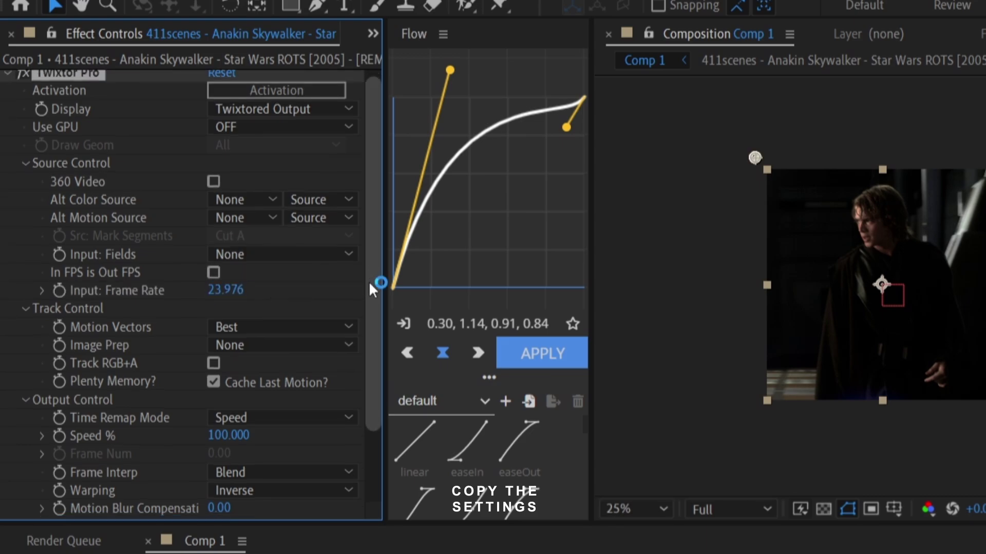
Set Twixtor Pro's Frame Interp to Motion Weighted Blend and Warping to Inverse w/ Smart Blend
click(308, 384)
click(282, 451)
click(283, 401)
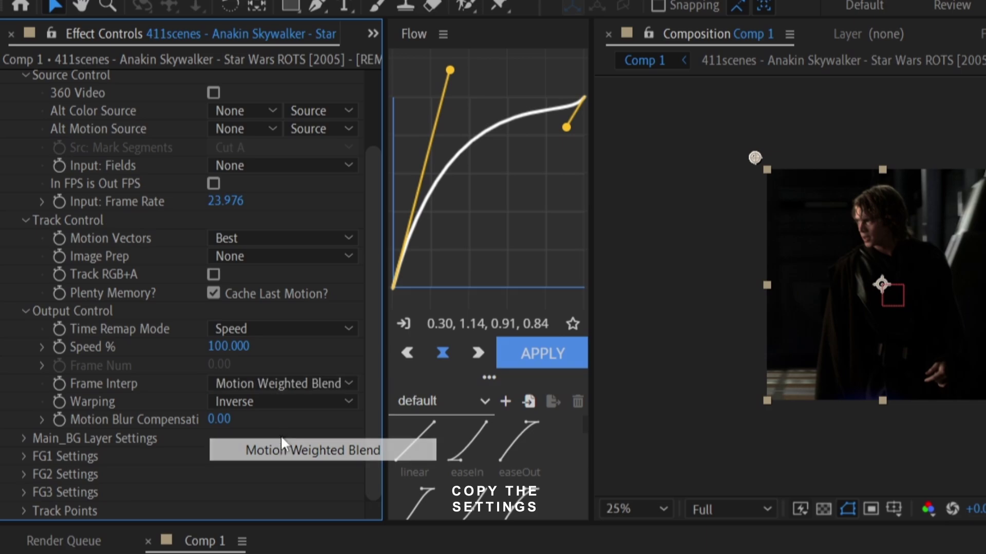
click(284, 444)
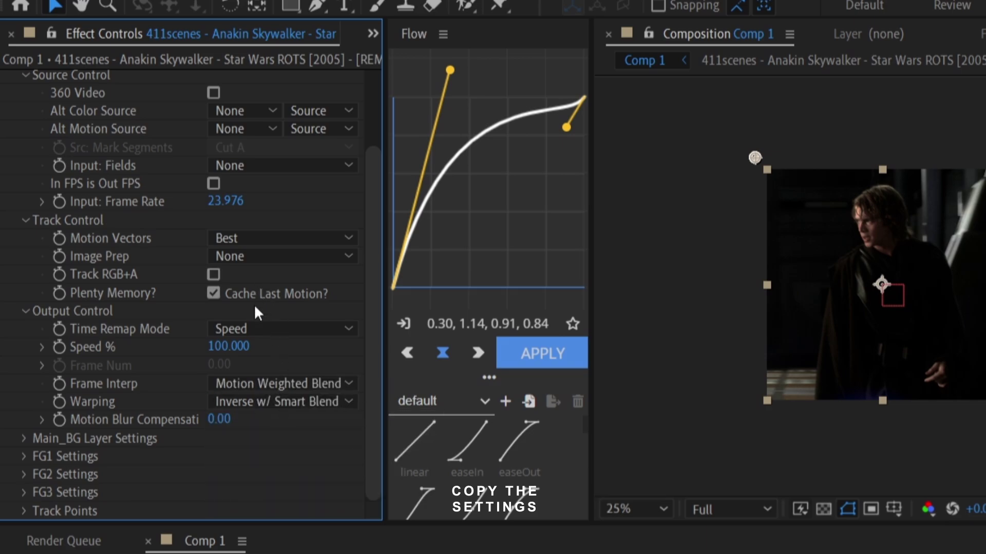
Keep Twixtor Pro's Motion Vectors at Best and set Image Prep to Contrast/Edge Enhance
click(249, 240)
click(233, 238)
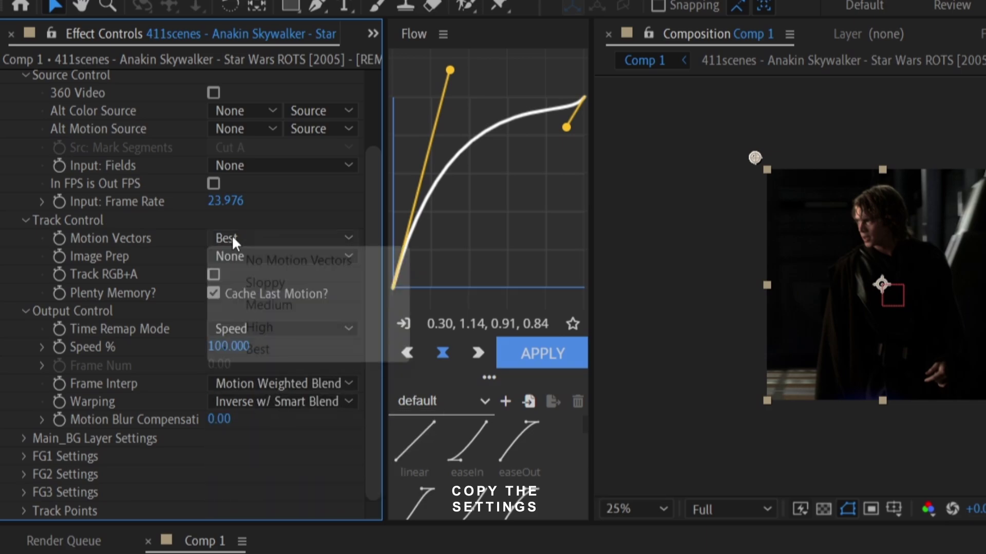
click(173, 240)
click(280, 301)
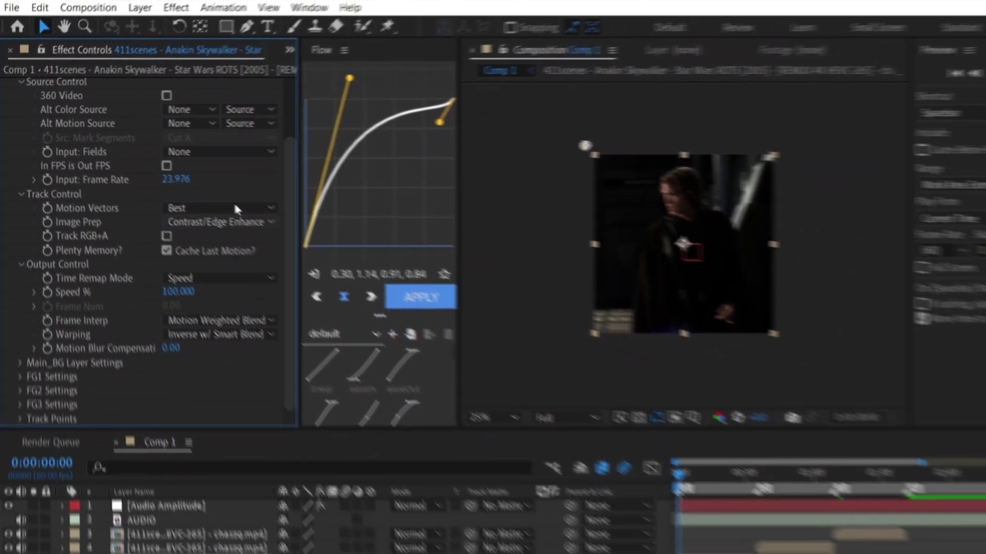
scroll(142, 250, up, 3)
scroll(75, 177, down, 3)
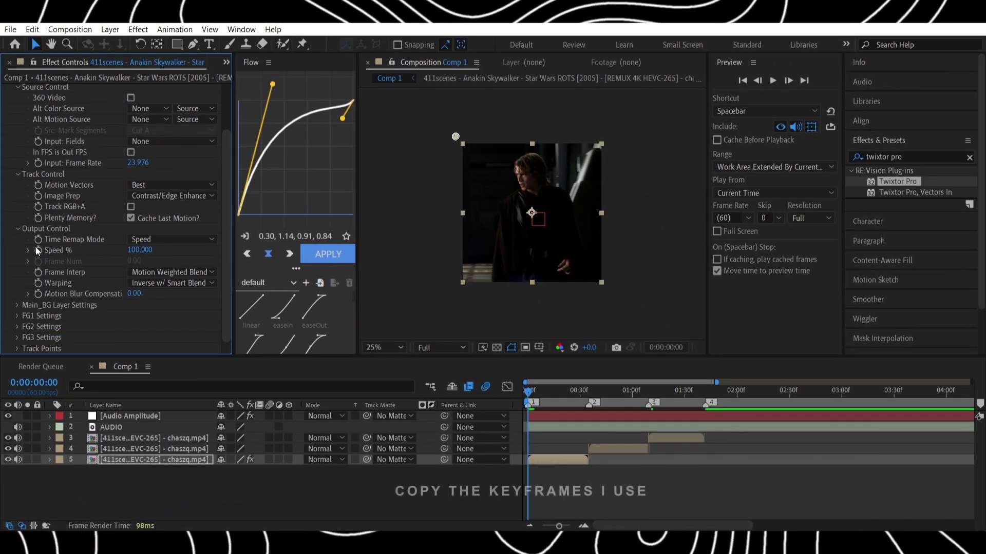
Keyframe Twixtor Pro's Speed % at 120 at the start of the first clip and reveal the keyframe in the timeline
click(139, 250)
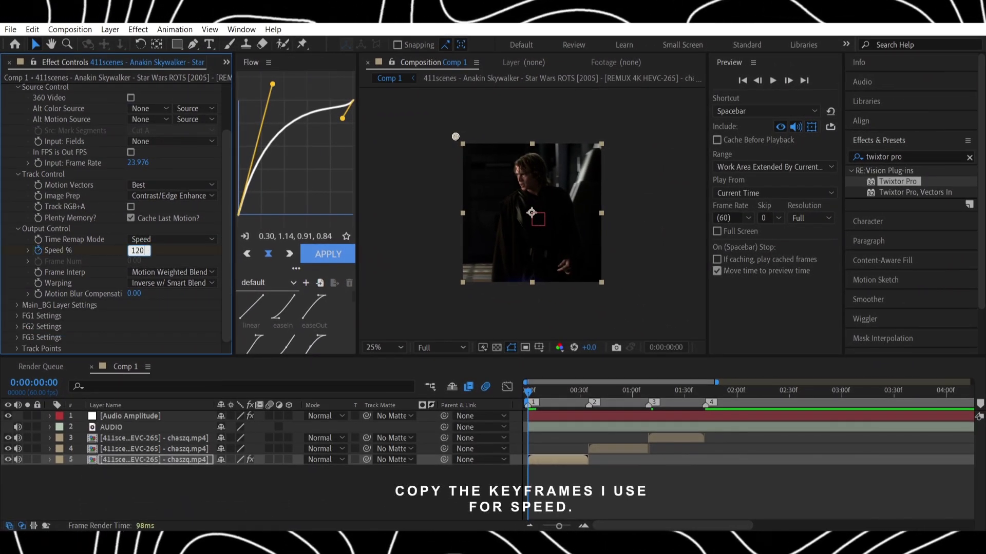
click(583, 526)
click(583, 526)
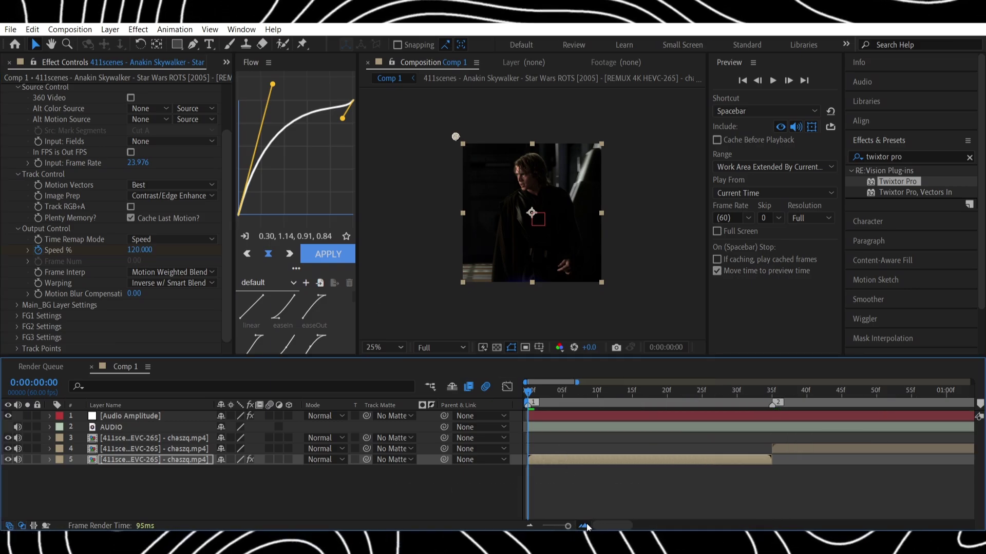
click(583, 526)
key(u)
click(530, 526)
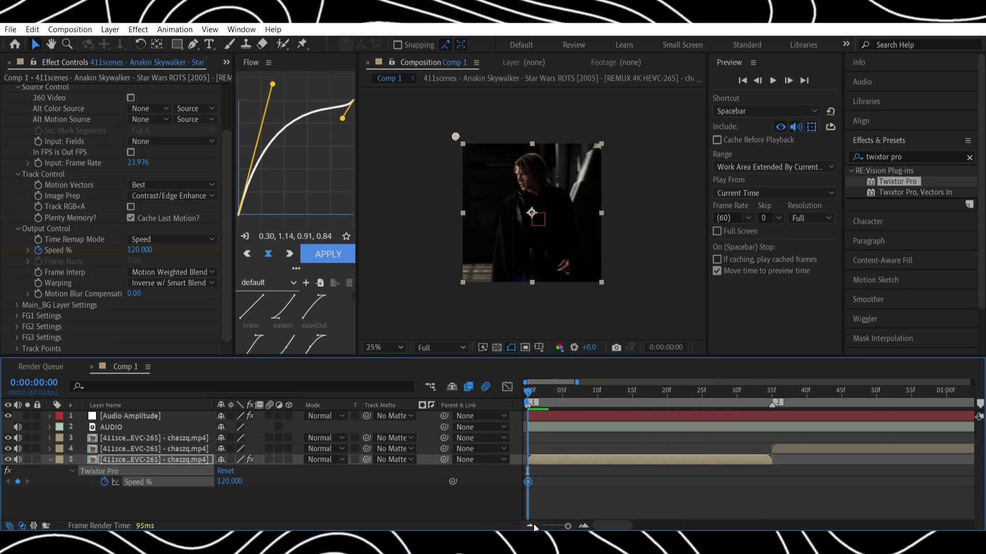
Add Speed % keyframes of 60 at 0:00:00:05 and 0:00:00:25 on the first clip
click(561, 394)
click(139, 250)
text(60)
key(Return)
click(702, 395)
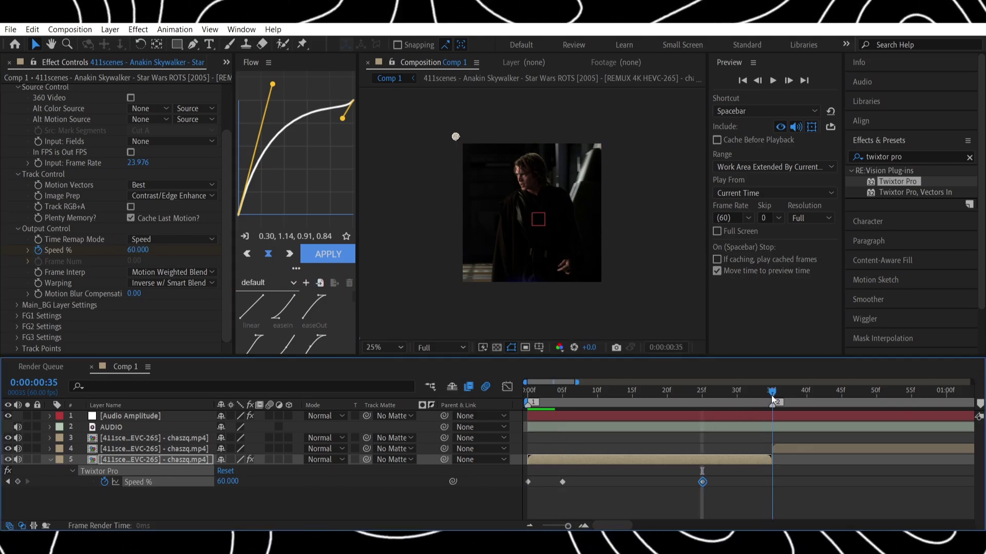
Add a Speed % keyframe of 120 at the first clip's end, at 0:00:00:35
click(137, 254)
text(120)
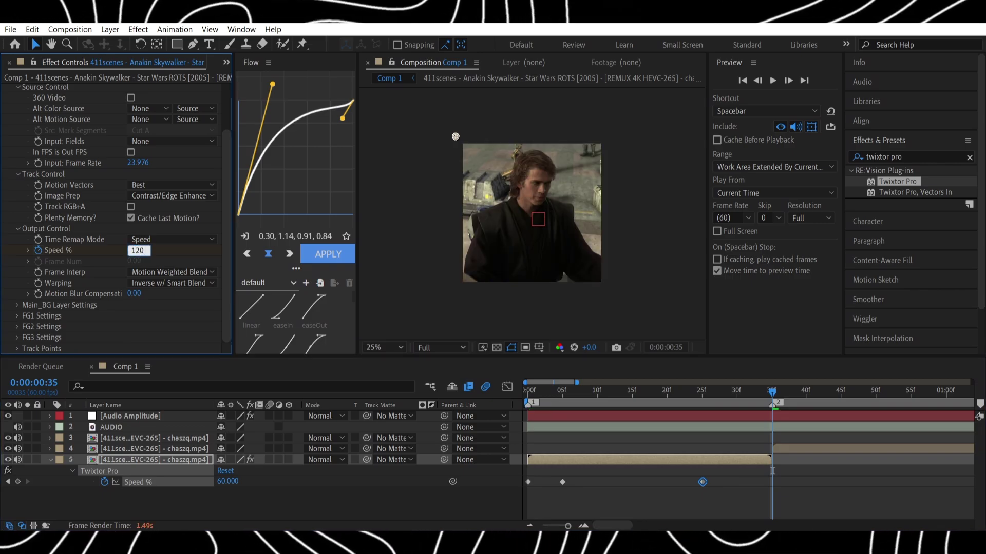
key(Return)
Move the two middle Speed % keyframes outward in time, to about 0:00:00:07 and 0:00:00:28
click(596, 393)
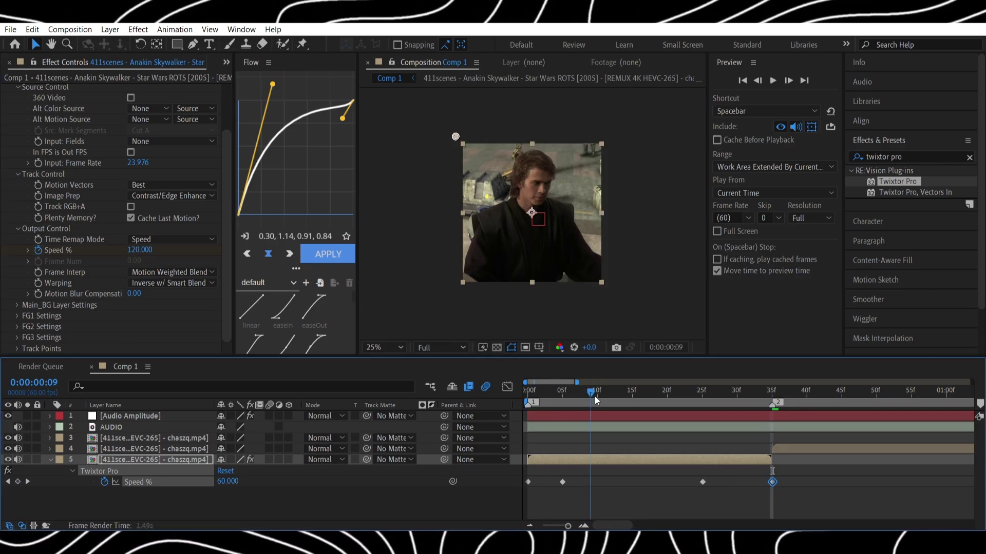
drag(570, 482, 577, 487)
drag(701, 482, 730, 486)
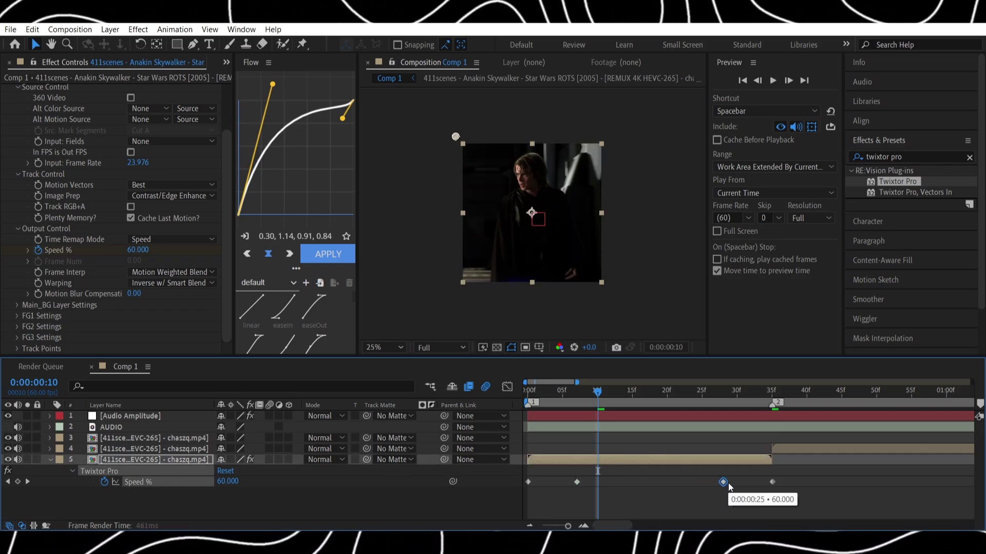
Apply Easy Ease to all four Speed % keyframes without altering their graph
drag(838, 479, 522, 490)
key(F9)
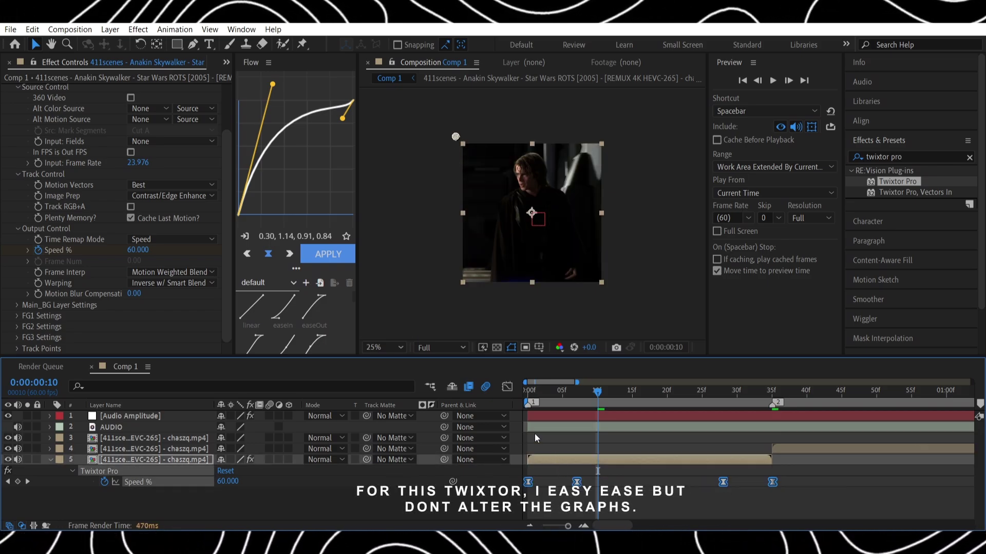
click(507, 387)
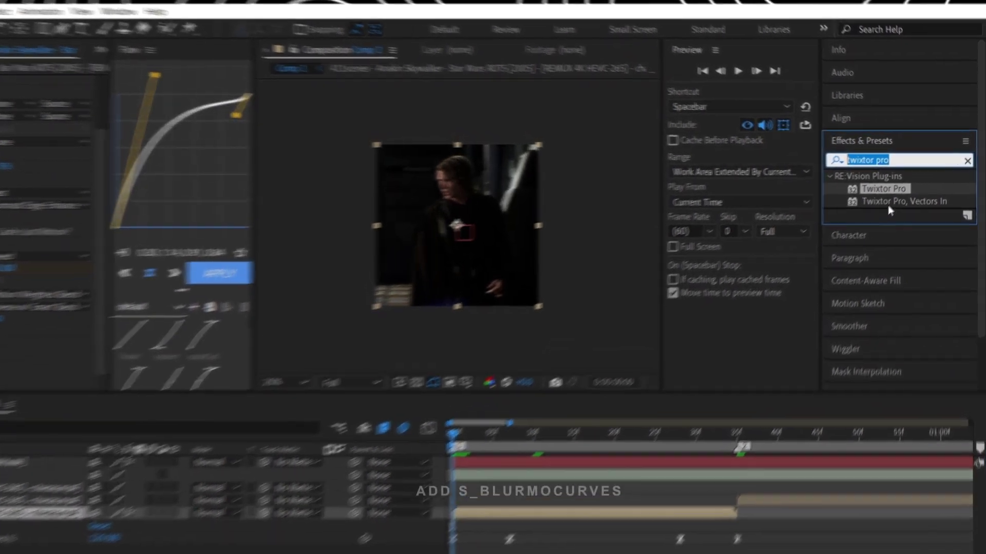
Find the S_BlurMoCurves effect and apply it to the first clip
text(s)
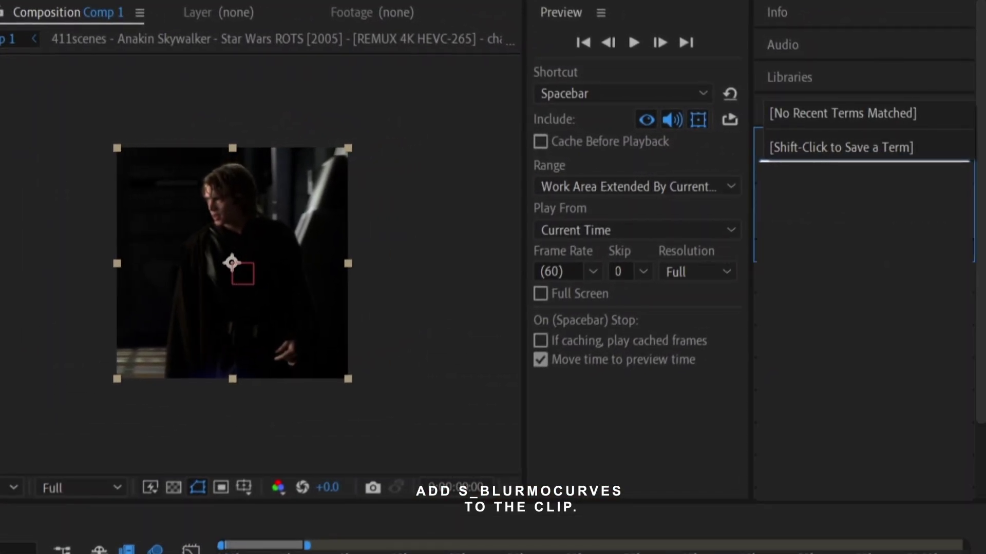
text(blurmo)
click(873, 212)
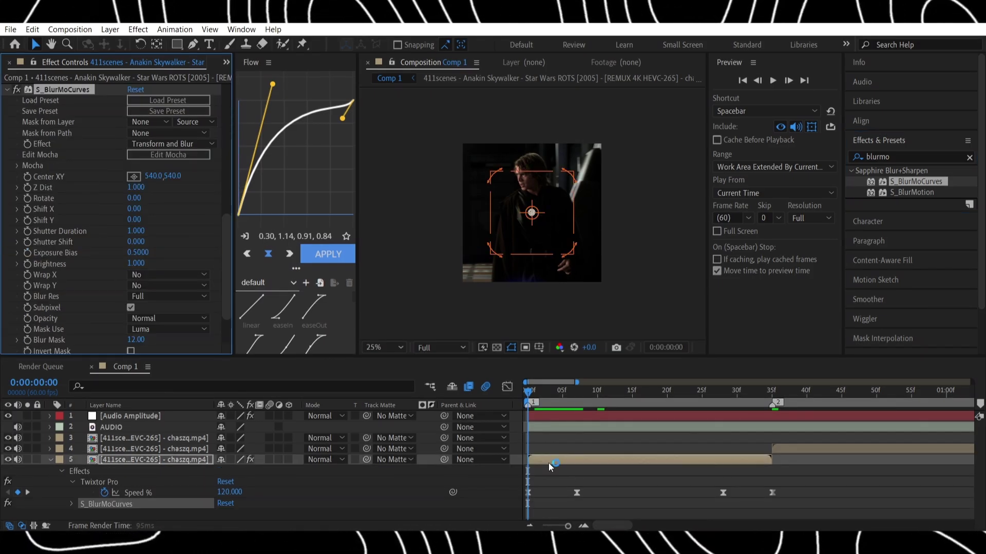
Enable keyframing for S_BlurMoCurves' Z Dist at the start of the first clip and set it to 0.380
key(u)
click(583, 526)
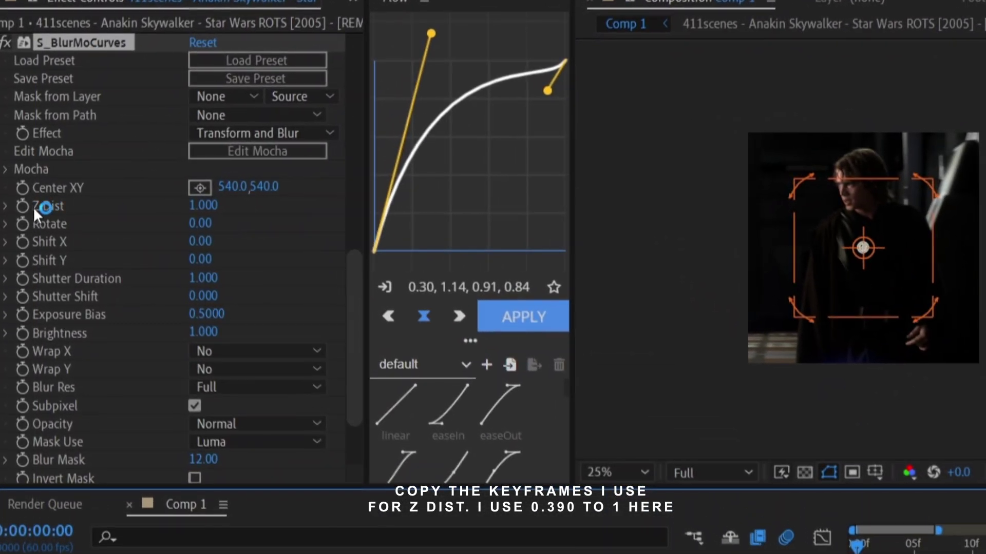
click(22, 207)
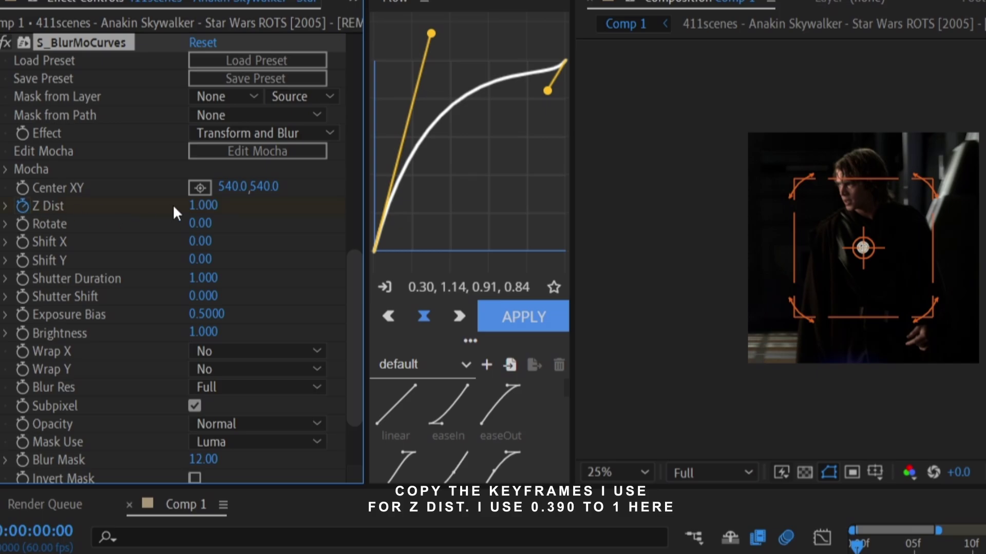
drag(179, 202, 127, 201)
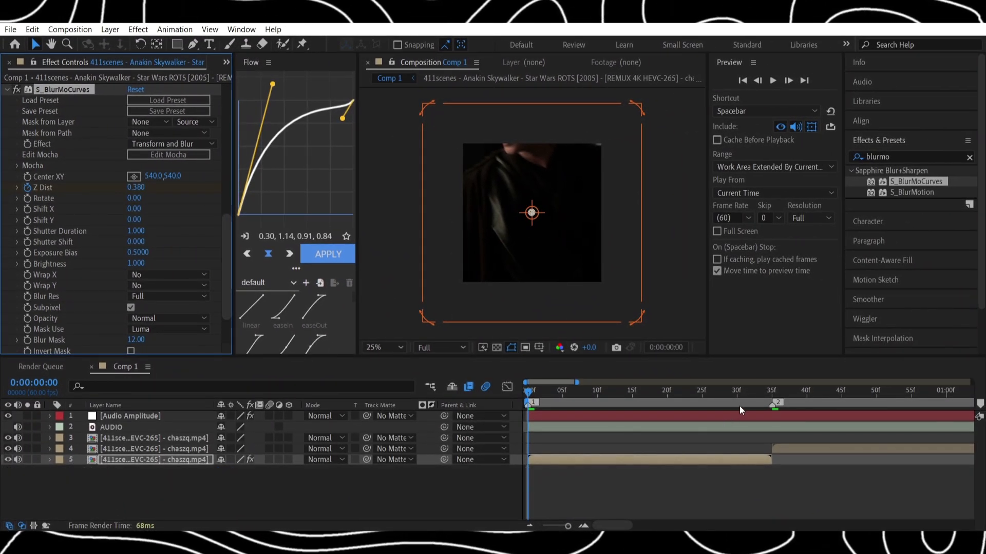
Reveal the first clip's keyframes and set S_BlurMoCurves' Z Dist to 1.000 at the clip's end, 0:00:00:35
key(u)
drag(760, 398, 772, 398)
click(136, 188)
text(1)
key(Return)
Easy Ease both Z Dist keyframes and shape their Flow curve to 0.22, 0.69, 0.79, 0.30, steep at both ends
drag(791, 498, 510, 513)
key(F9)
drag(276, 88, 270, 121)
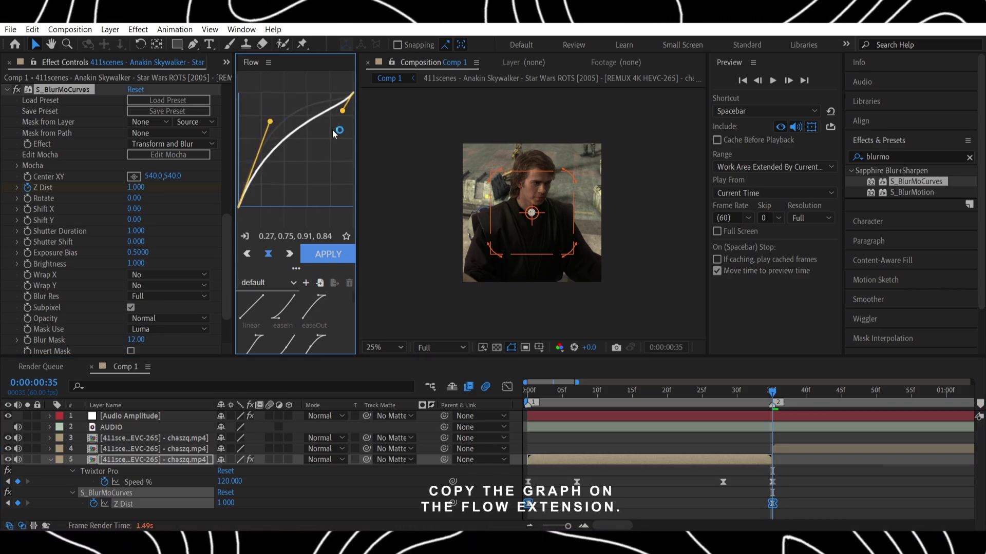
drag(341, 116, 330, 169)
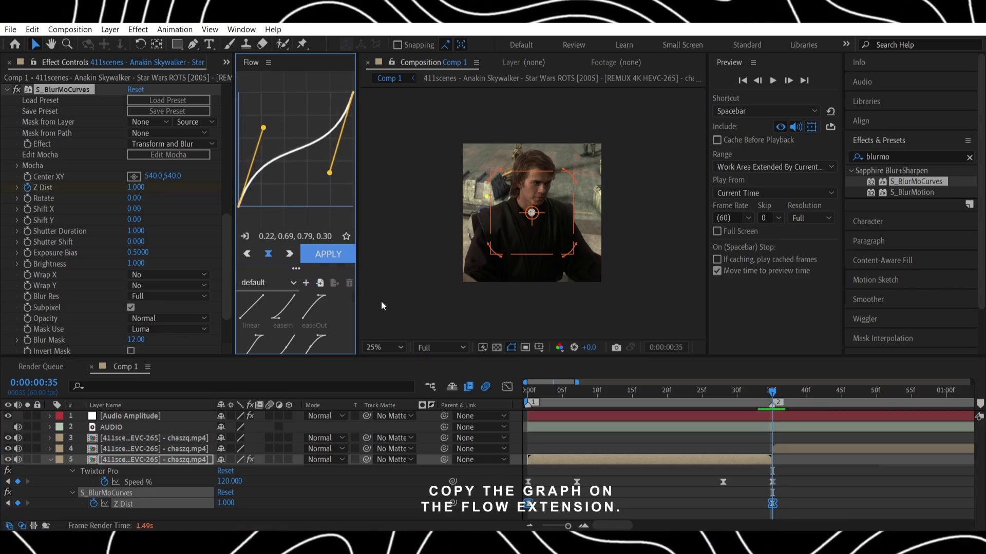
Fine-tune the ending ease handle of the Z Dist curve in the Graph Editor and return to the first frame
click(507, 388)
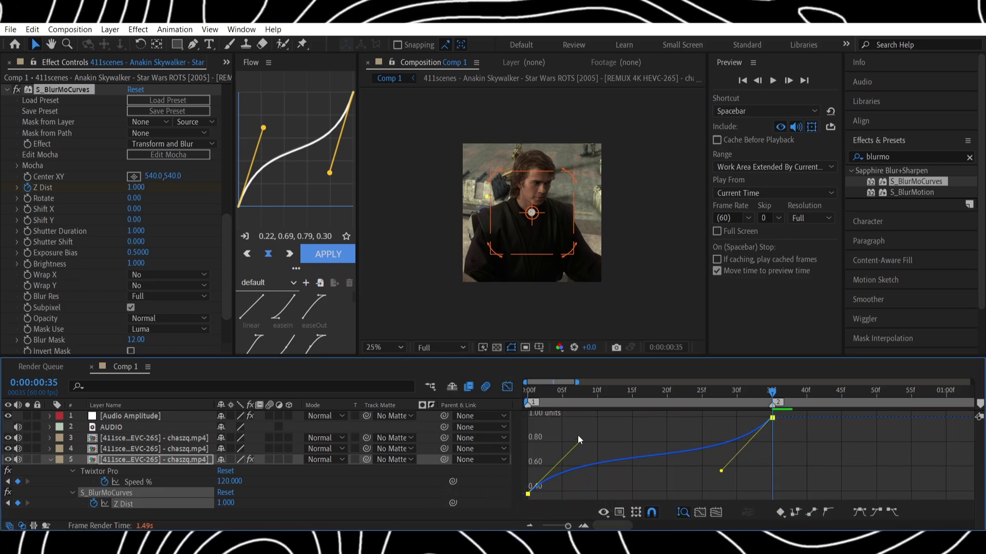
drag(721, 472, 726, 475)
click(507, 388)
key(Home)
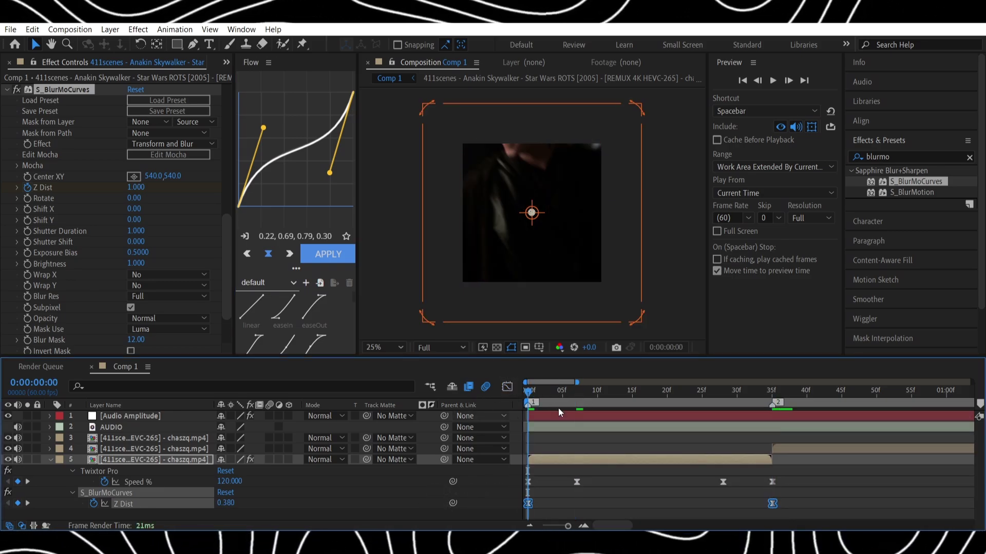
drag(534, 212, 534, 174)
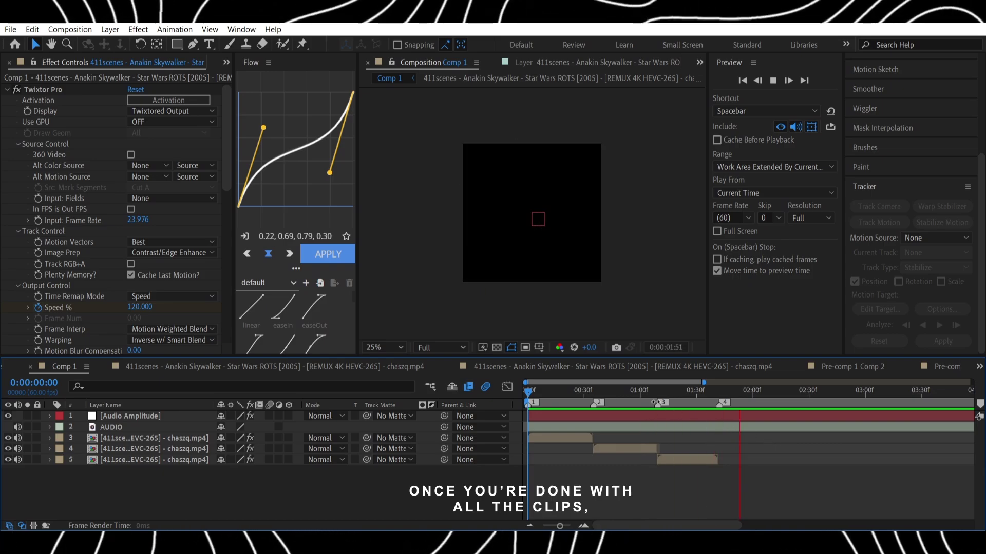
Precompose the three clip layers together as Pre-comp 2, moving all attributes and adjusting the duration to the selected layers' time span
click(552, 438)
shift+click(614, 448)
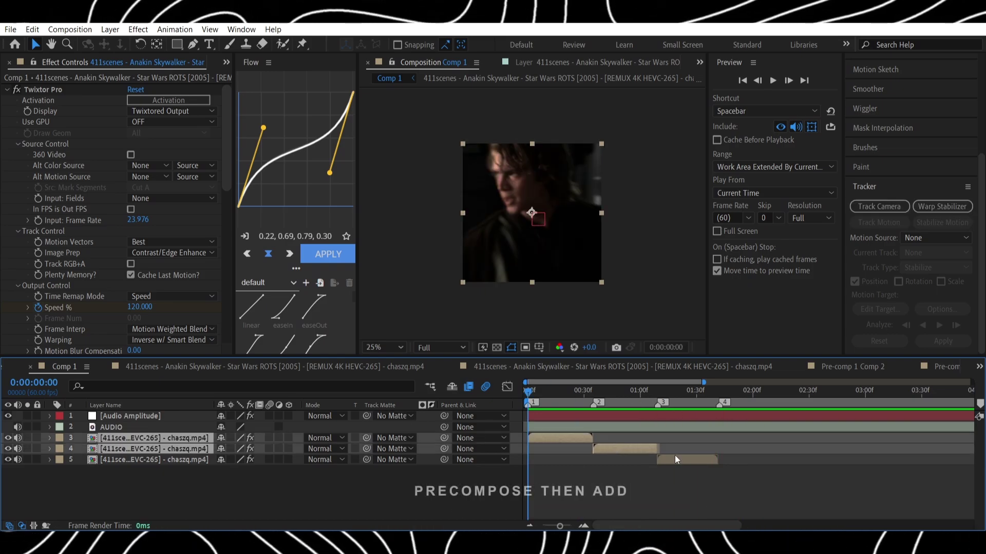
shift+click(675, 457)
key(ctrl+shift+c)
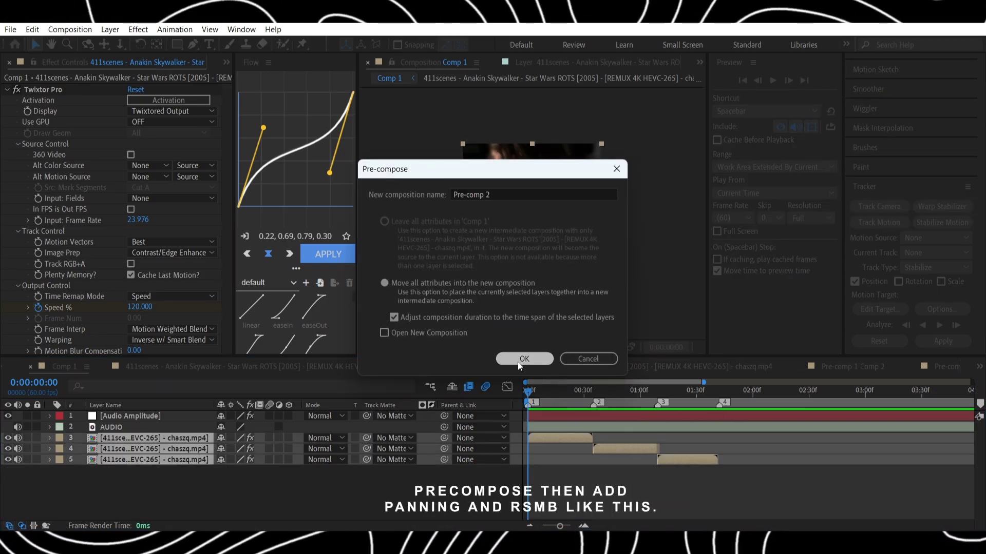
click(520, 360)
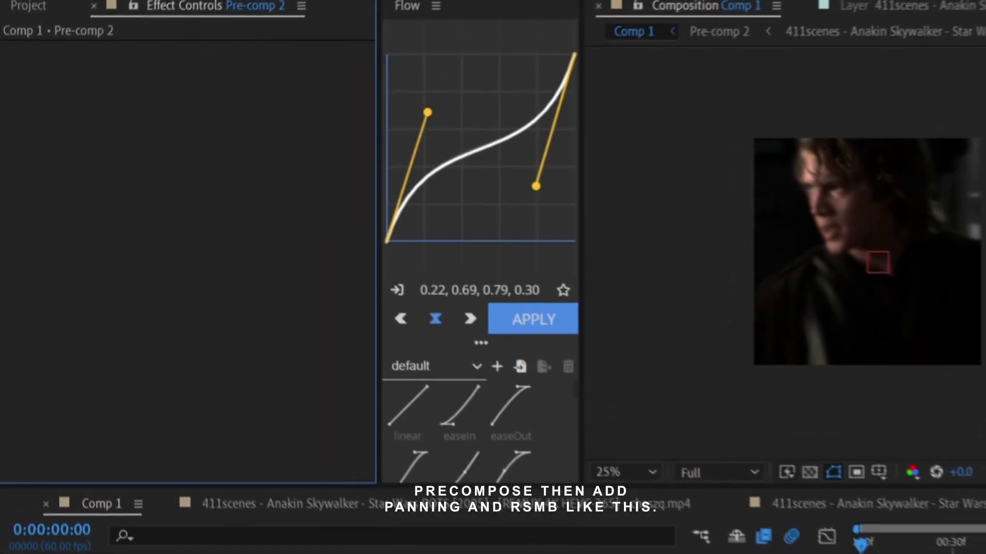